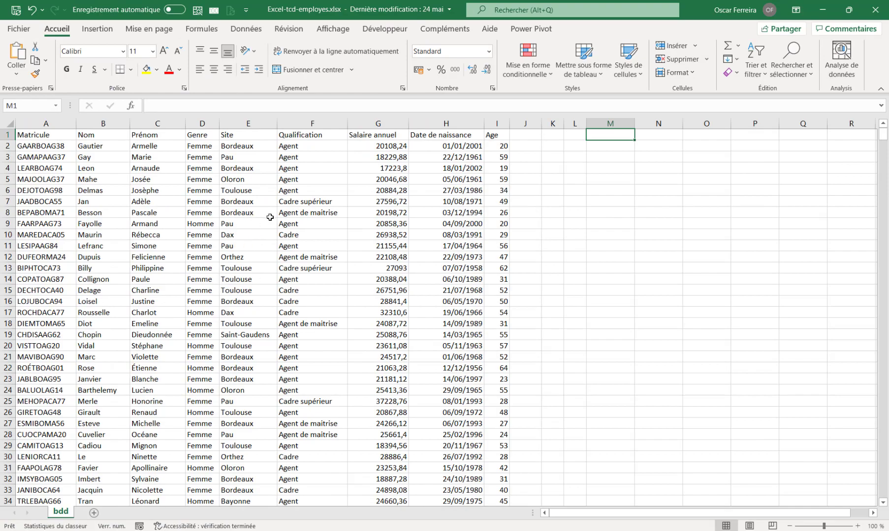
Step: Format the employee data range A1:I1000 as a table with headers, using the first blue style of the Moyen group
{"action": "left_click", "coordinate": [199, 225]}
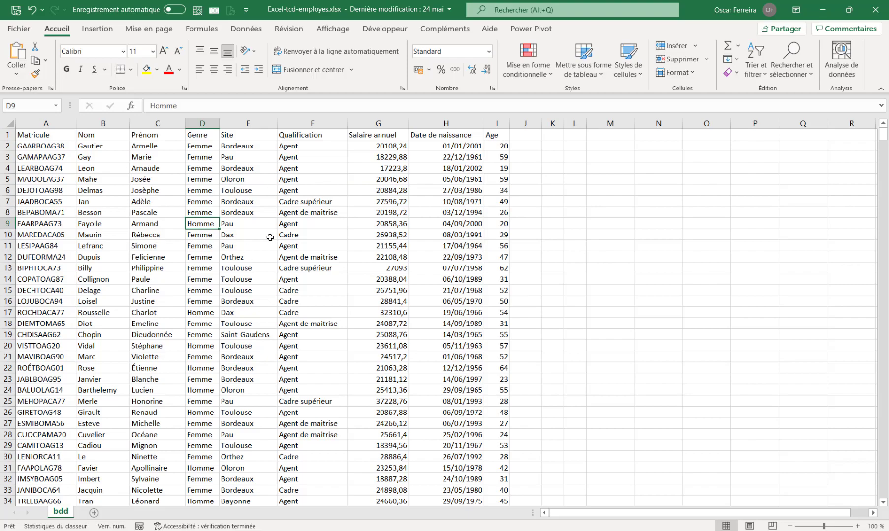
{"action": "left_click", "coordinate": [602, 73]}
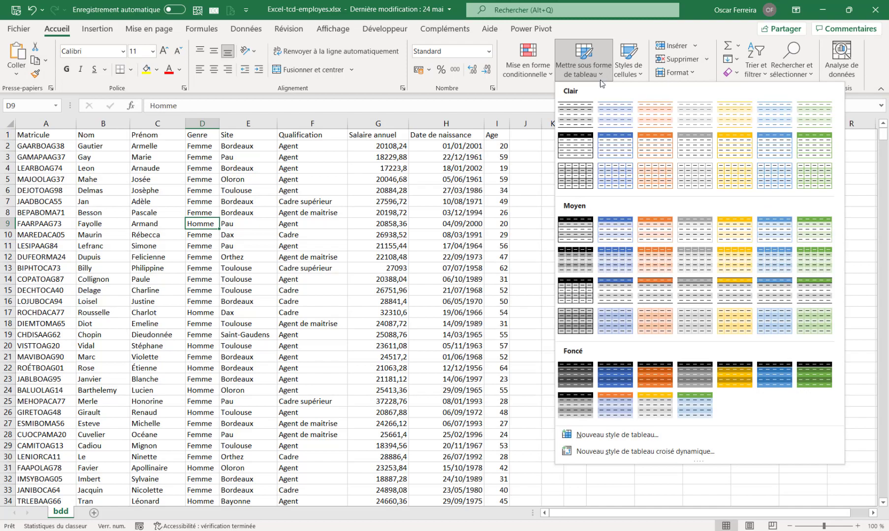
{"action": "left_click", "coordinate": [616, 230]}
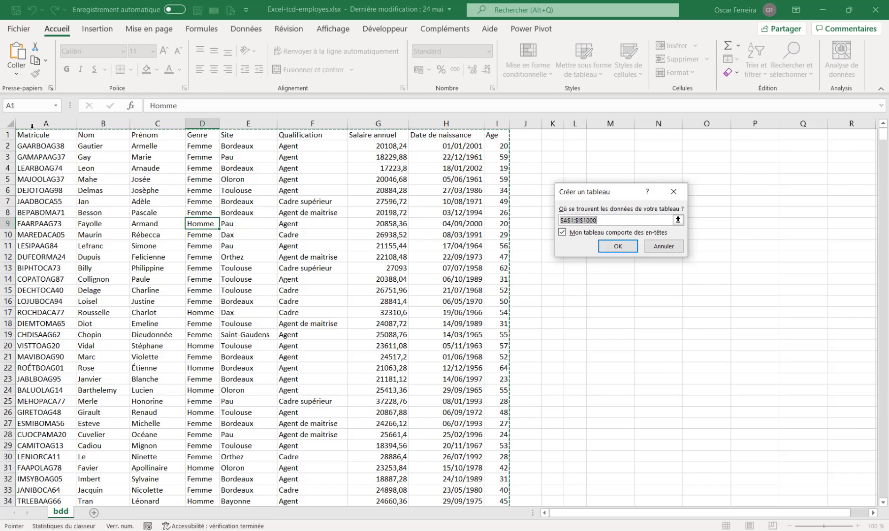
{"action": "left_click", "coordinate": [615, 243]}
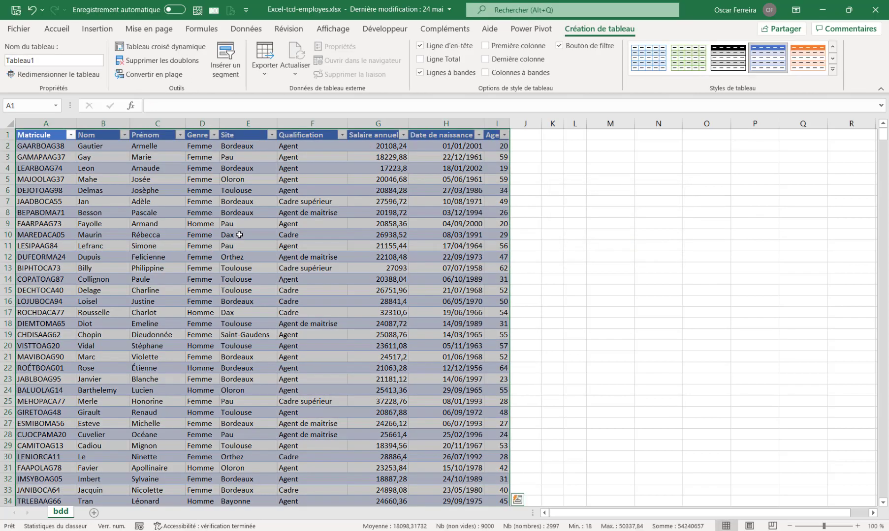
Step: Name the new table tab_employes
{"action": "left_click", "coordinate": [40, 58]}
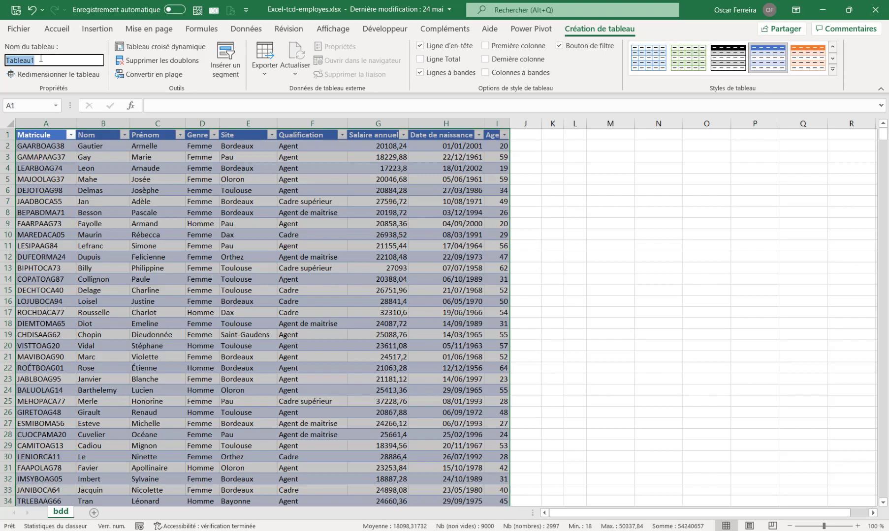
{"action": "type", "text": "tab_employes"}
{"action": "key", "text": "Return"}
Step: Create a pivot table from tab_employes on a new worksheet
{"action": "left_click", "coordinate": [202, 223]}
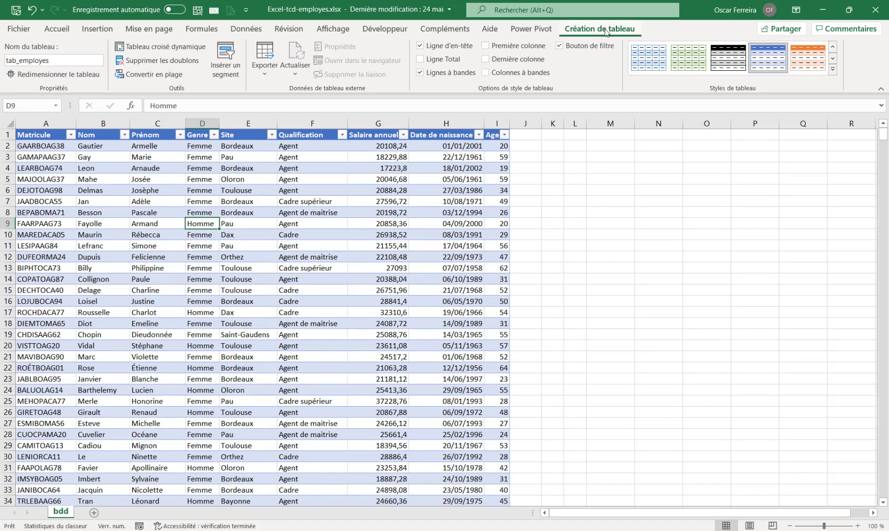
{"action": "left_click", "coordinate": [155, 48]}
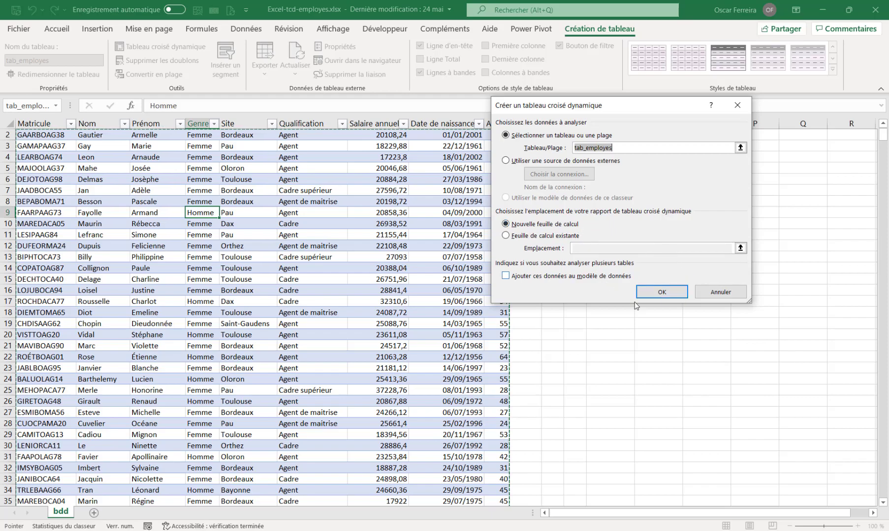
{"action": "left_click", "coordinate": [661, 293]}
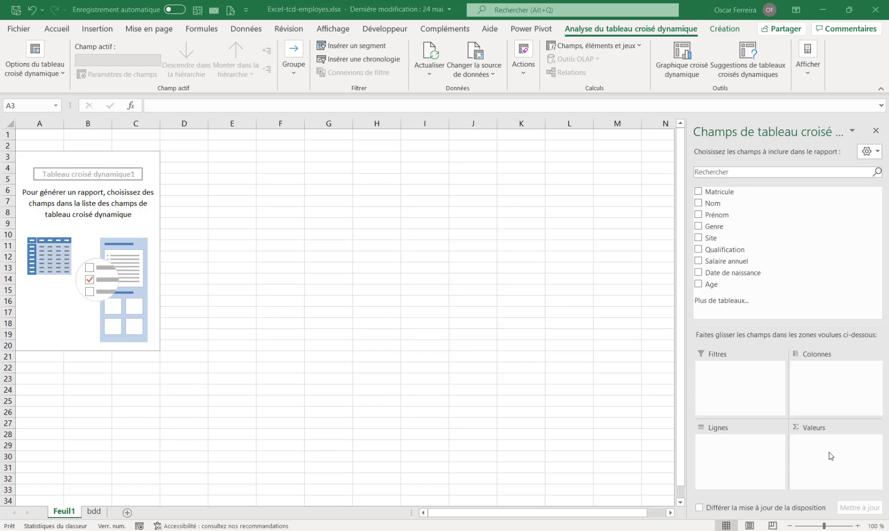
Step: Add the Matricule field to the pivot table's values to count the employees
{"action": "left_click", "coordinate": [722, 192]}
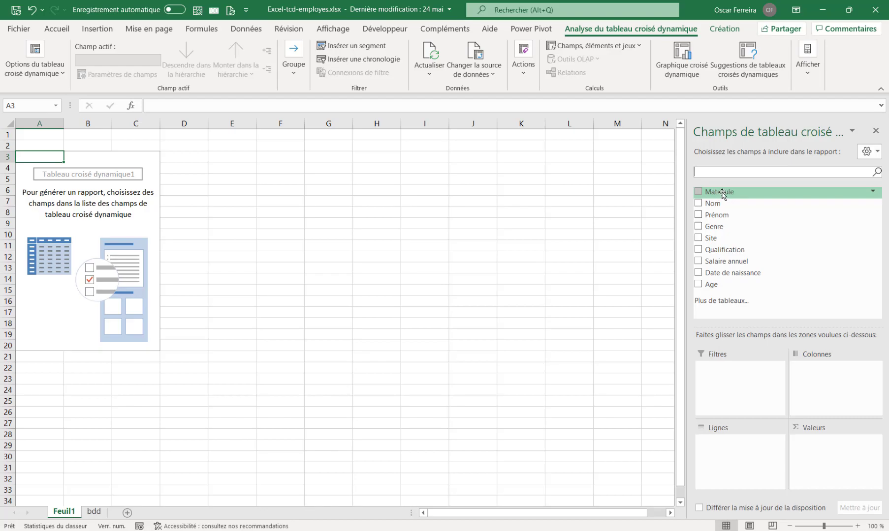
{"action": "left_click_drag", "start_coordinate": [722, 194], "coordinate": [830, 467]}
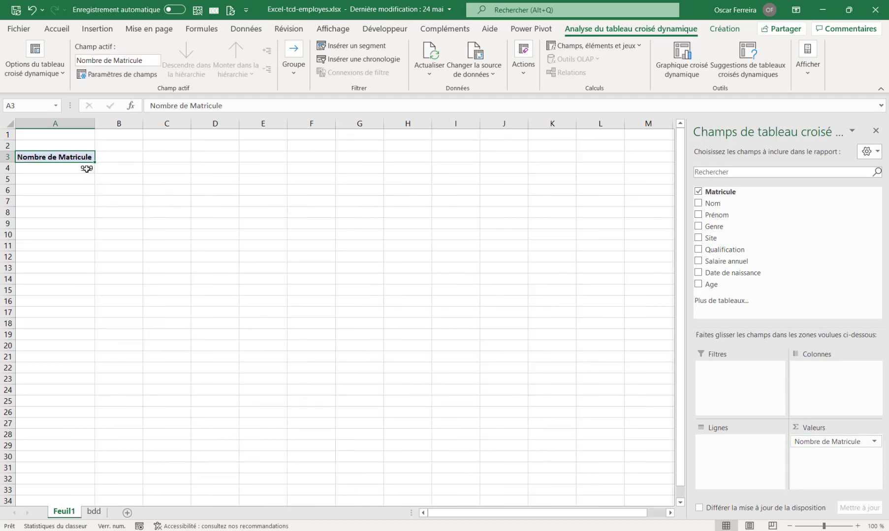
{"action": "mouse_move", "coordinate": [86, 170]}
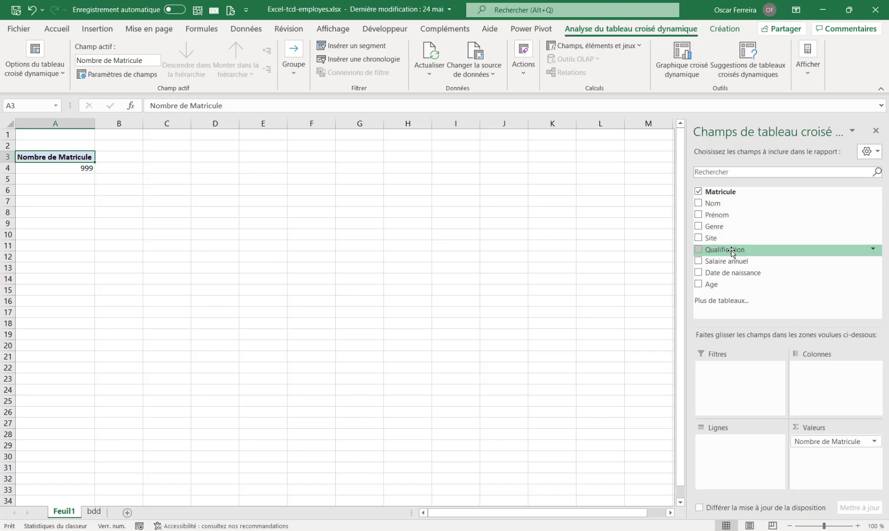
Step: Add Qualification as the pivot table's column field and Salaire annuel as its row field
{"action": "left_click_drag", "start_coordinate": [731, 253], "coordinate": [827, 397]}
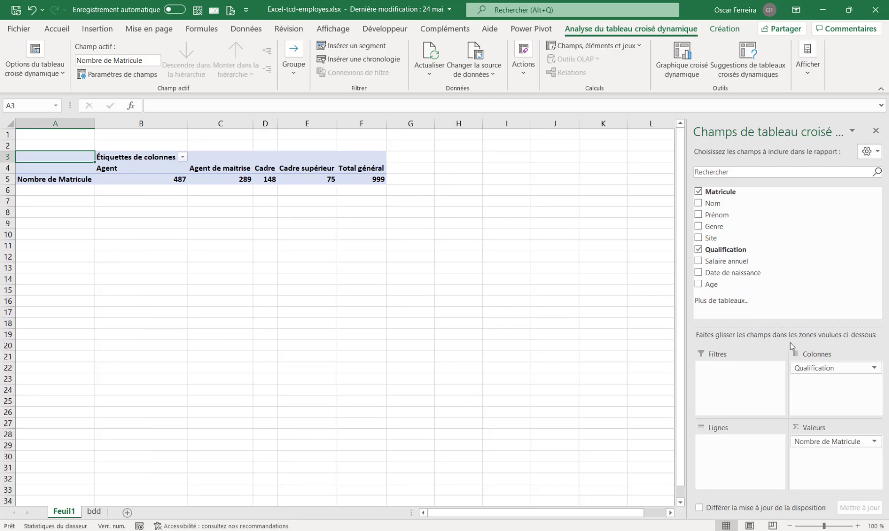
{"action": "left_click_drag", "start_coordinate": [730, 264], "coordinate": [738, 458]}
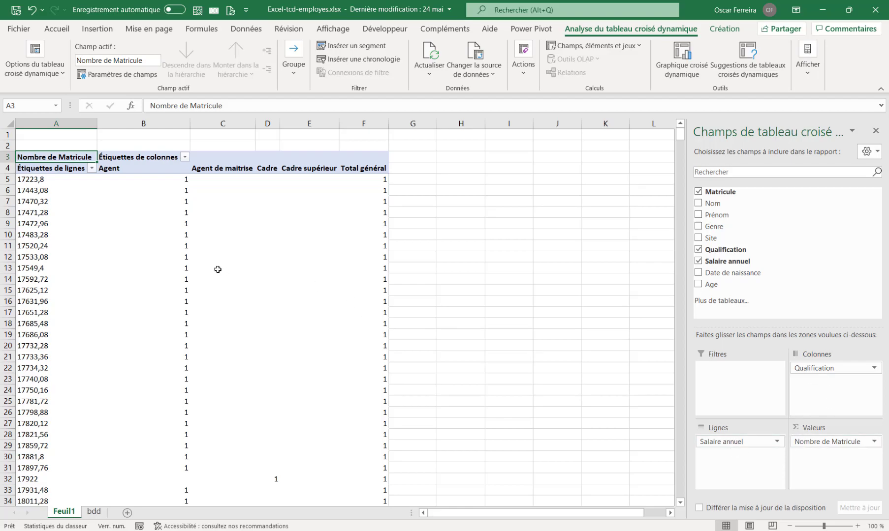
{"action": "scroll", "coordinate": [185, 277], "scroll_direction": "down", "scroll_amount": 4}
{"action": "scroll", "coordinate": [184, 277], "scroll_direction": "down", "scroll_amount": 10}
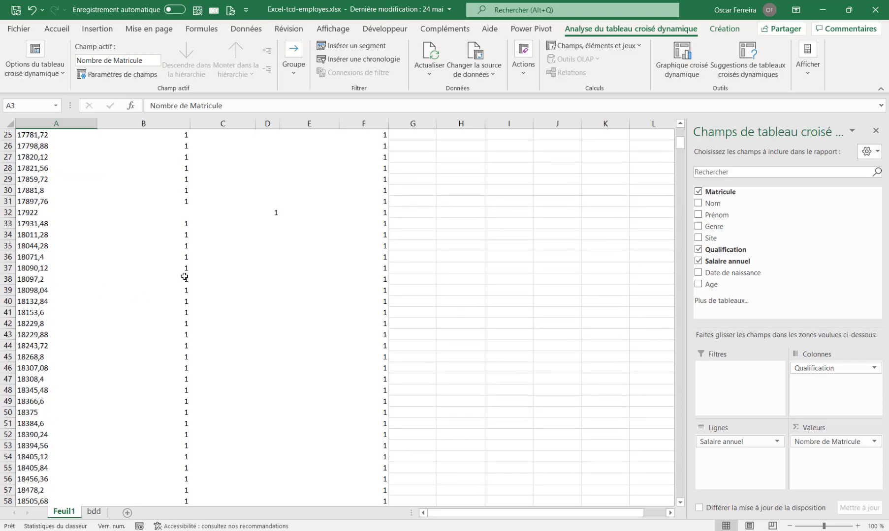
{"action": "scroll", "coordinate": [184, 276], "scroll_direction": "up", "scroll_amount": 8}
{"action": "scroll", "coordinate": [185, 277], "scroll_direction": "up", "scroll_amount": 6}
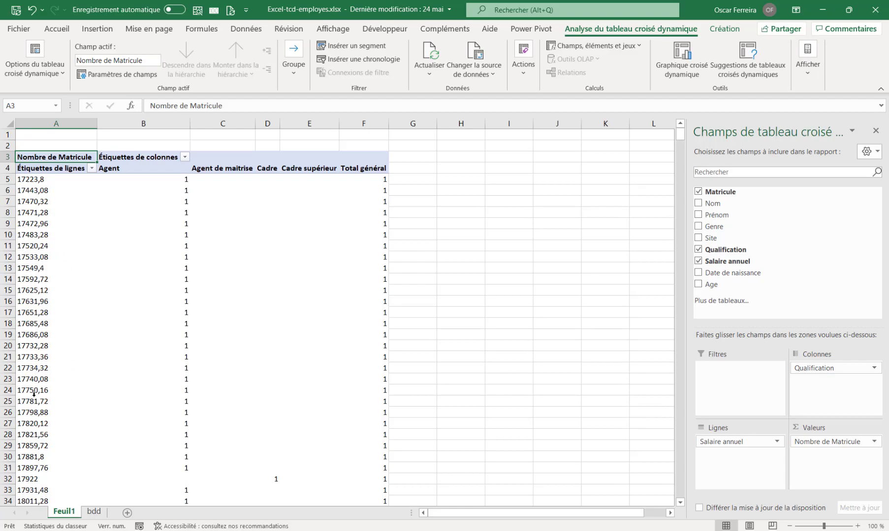
{"action": "scroll", "coordinate": [84, 322], "scroll_direction": "down", "scroll_amount": 6}
{"action": "scroll", "coordinate": [90, 303], "scroll_direction": "up", "scroll_amount": 6}
Step: Group the Salaire annuel row labels from 20000 to 50000 in intervals of 5000
{"action": "left_click", "coordinate": [36, 246]}
{"action": "right_click", "coordinate": [37, 246]}
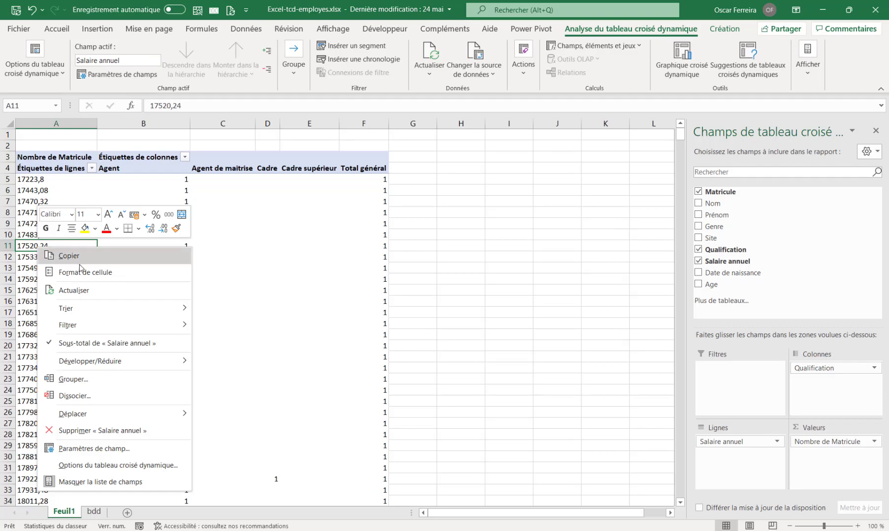
{"action": "left_click", "coordinate": [79, 383]}
{"action": "left_click_drag", "start_coordinate": [87, 326], "coordinate": [256, 258]}
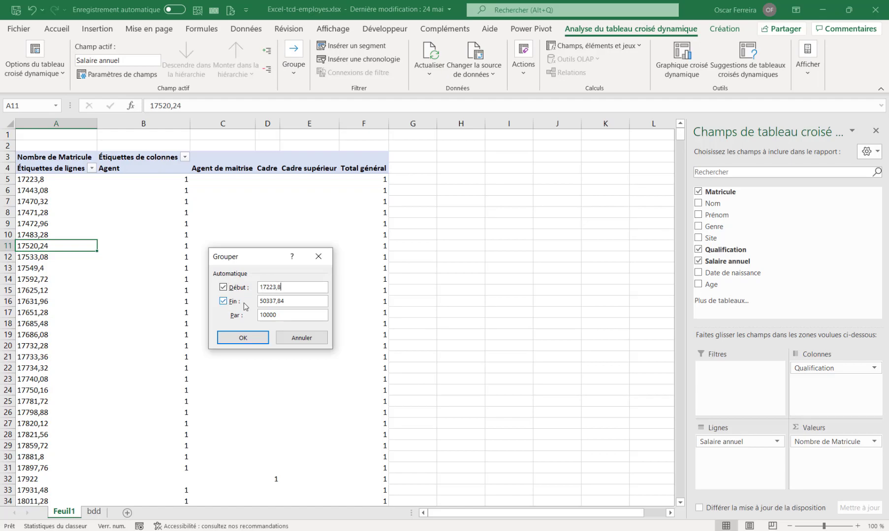
{"action": "left_click_drag", "start_coordinate": [288, 288], "coordinate": [260, 288]}
{"action": "type", "text": "20000"}
{"action": "left_click_drag", "start_coordinate": [294, 304], "coordinate": [240, 315]}
{"action": "type", "text": "500005000"}
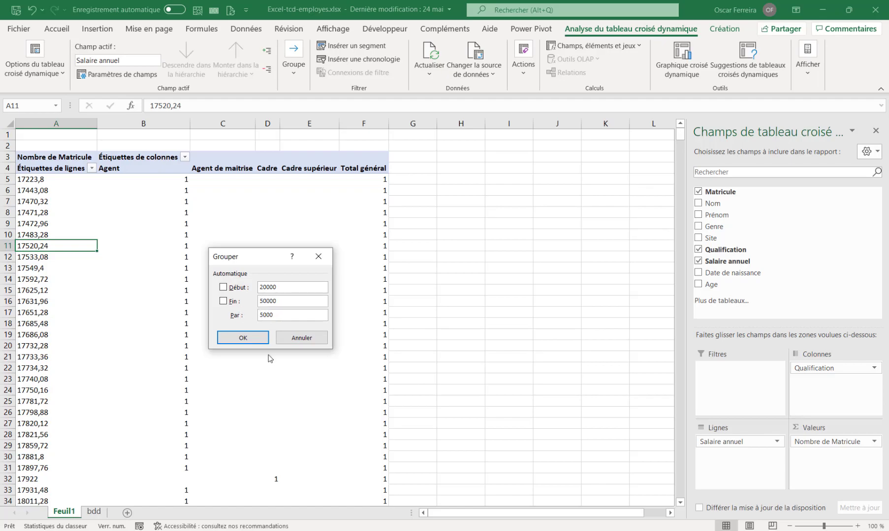
{"action": "left_click", "coordinate": [243, 338]}
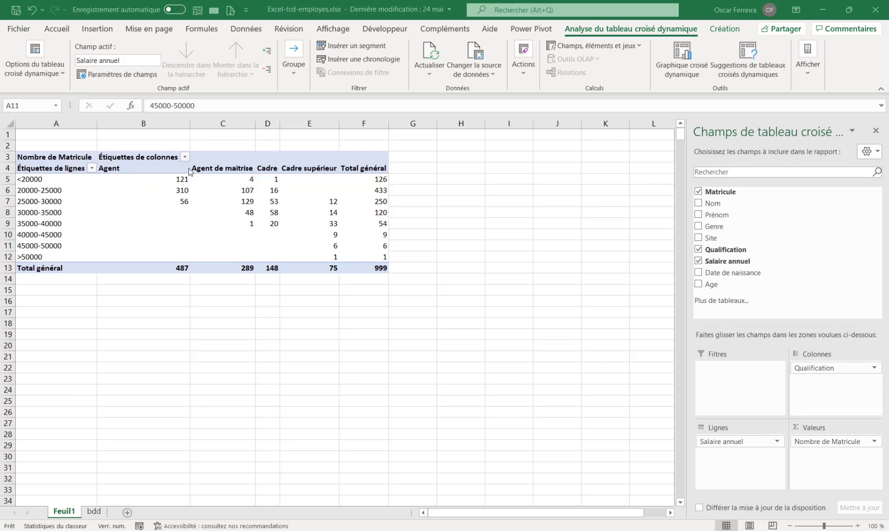
Step: Change the pivot table's report layout to tabular form
{"action": "left_click", "coordinate": [167, 201]}
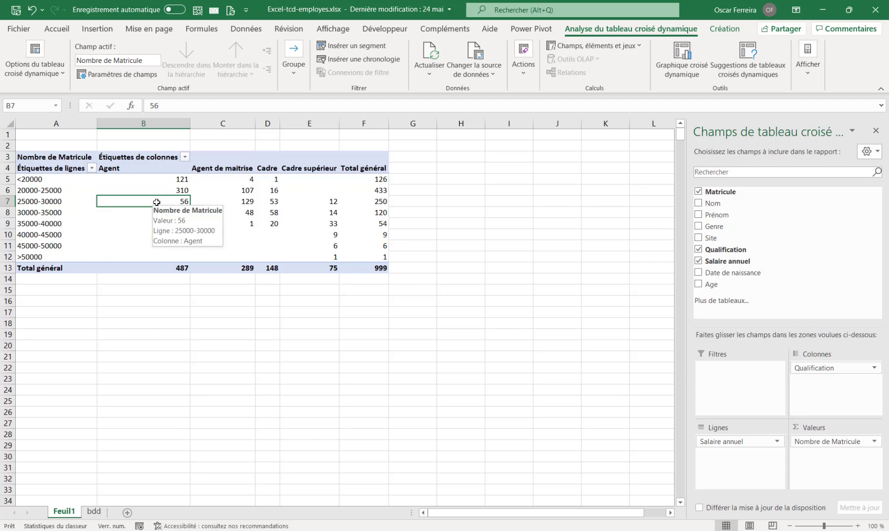
{"action": "left_click", "coordinate": [723, 29]}
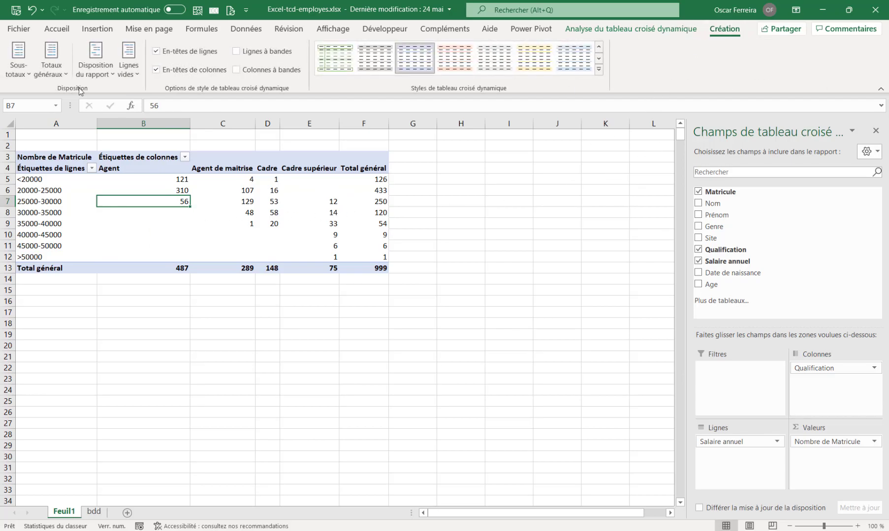
{"action": "left_click", "coordinate": [113, 74]}
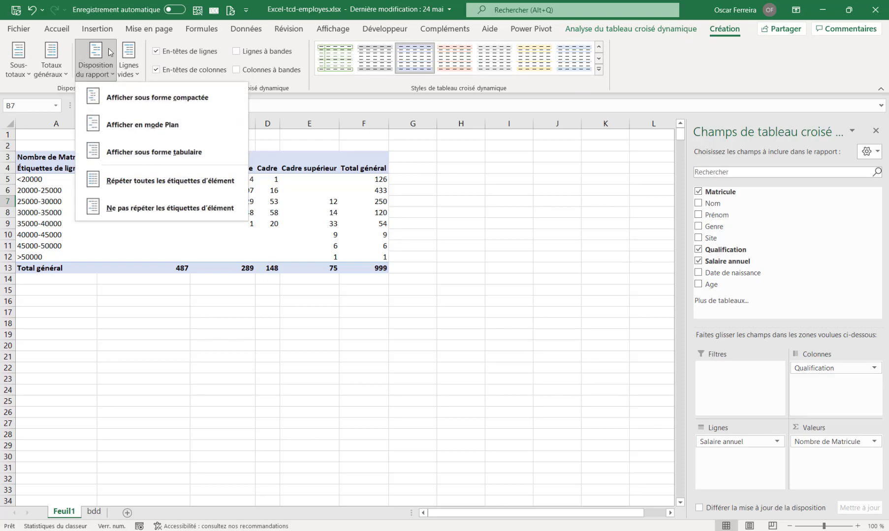
{"action": "left_click", "coordinate": [147, 153]}
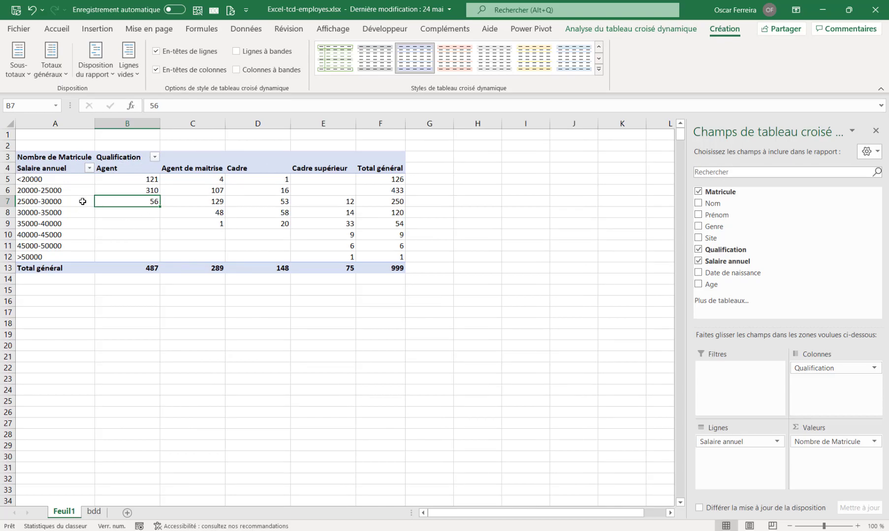
Step: Turn off automatic column width adjustment on update in the pivot table options
{"action": "left_click", "coordinate": [177, 211]}
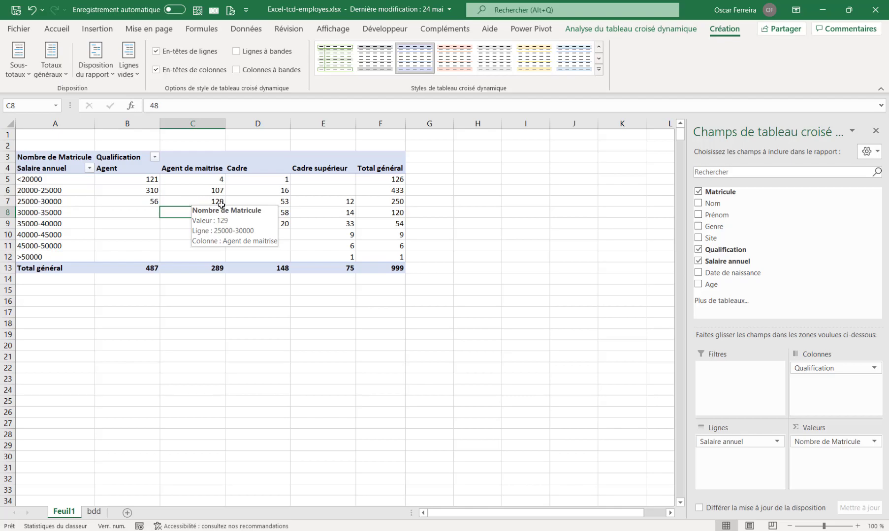
{"action": "left_click", "coordinate": [195, 199]}
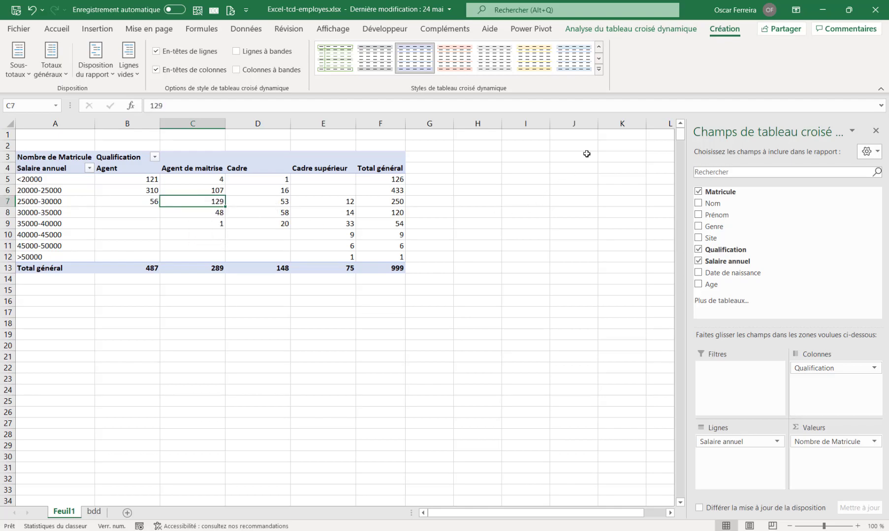
{"action": "left_click", "coordinate": [632, 30]}
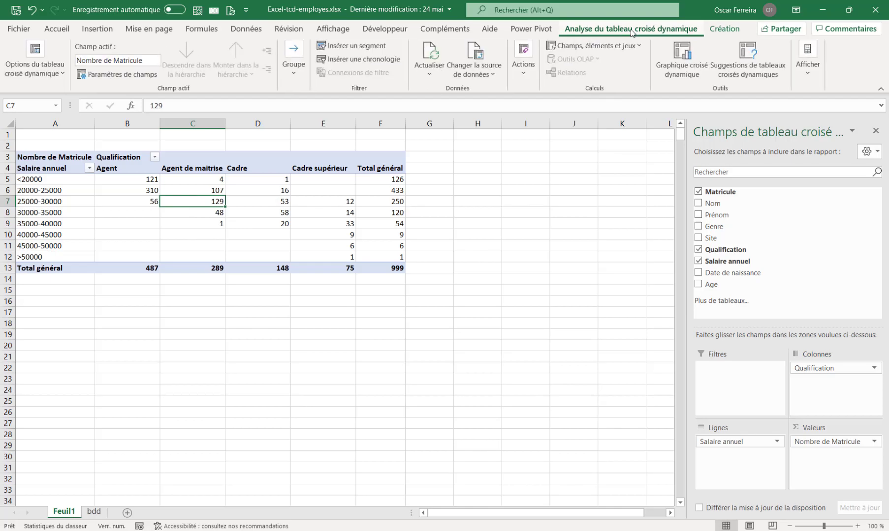
{"action": "left_click", "coordinate": [55, 73]}
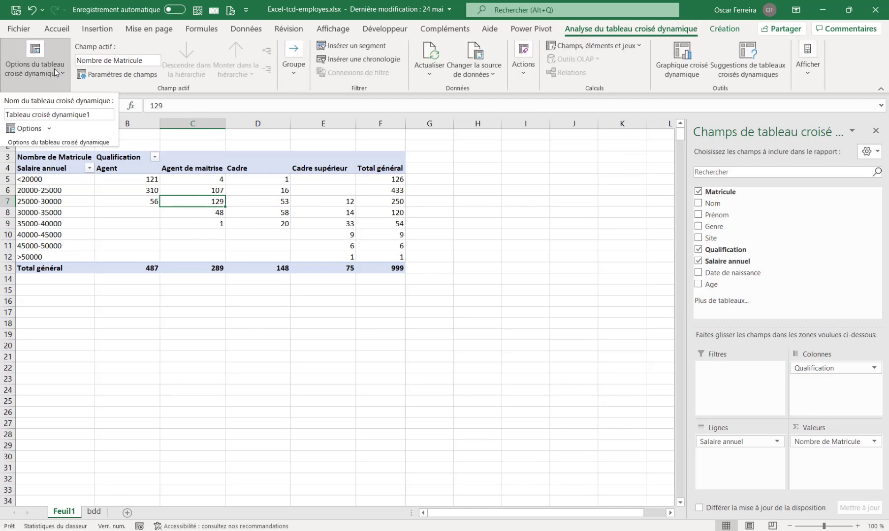
{"action": "left_click", "coordinate": [31, 129]}
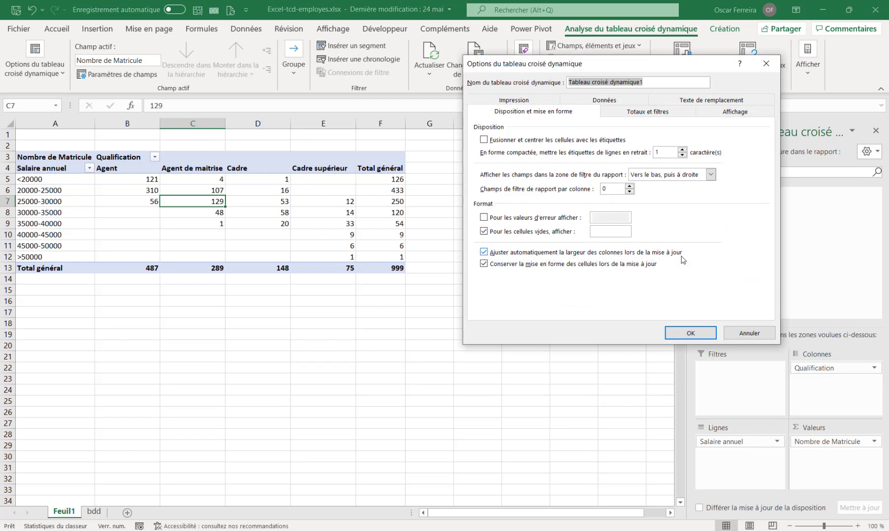
{"action": "left_click", "coordinate": [484, 254]}
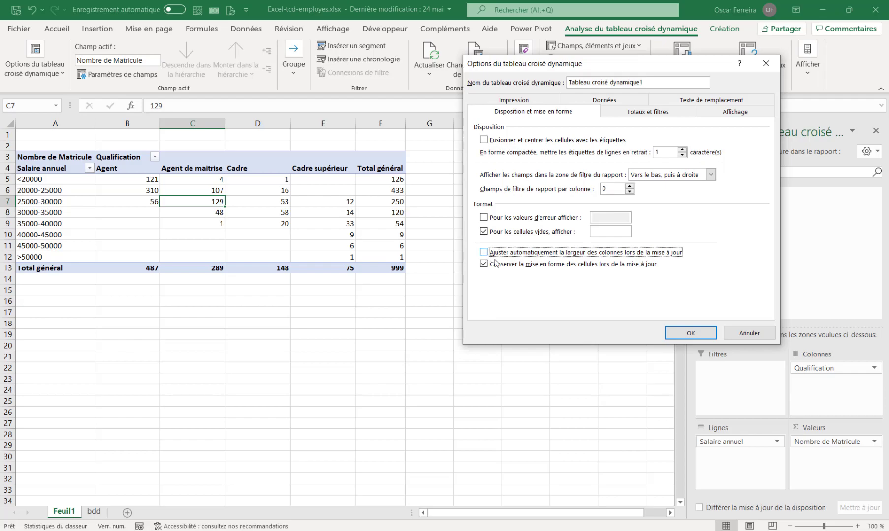
{"action": "left_click", "coordinate": [689, 334]}
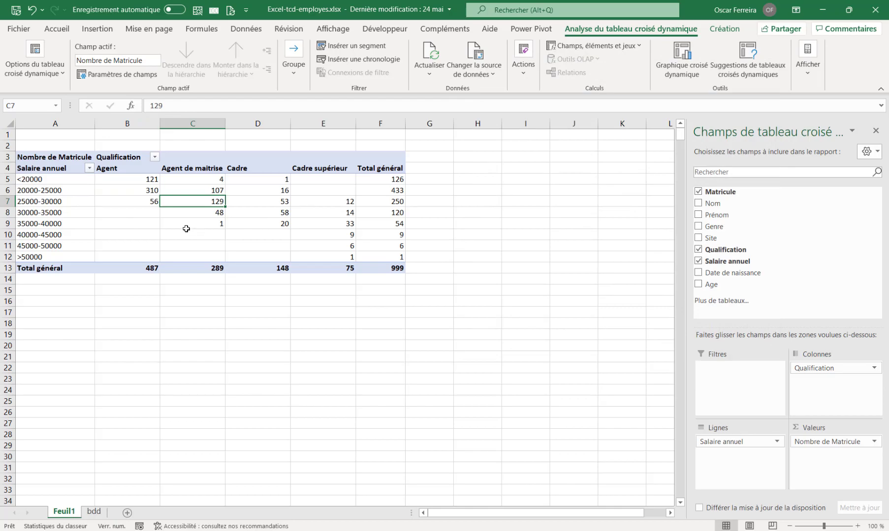
Step: Move the whole pivot table so that it starts in cell B6
{"action": "left_click_drag", "start_coordinate": [50, 157], "coordinate": [389, 270]}
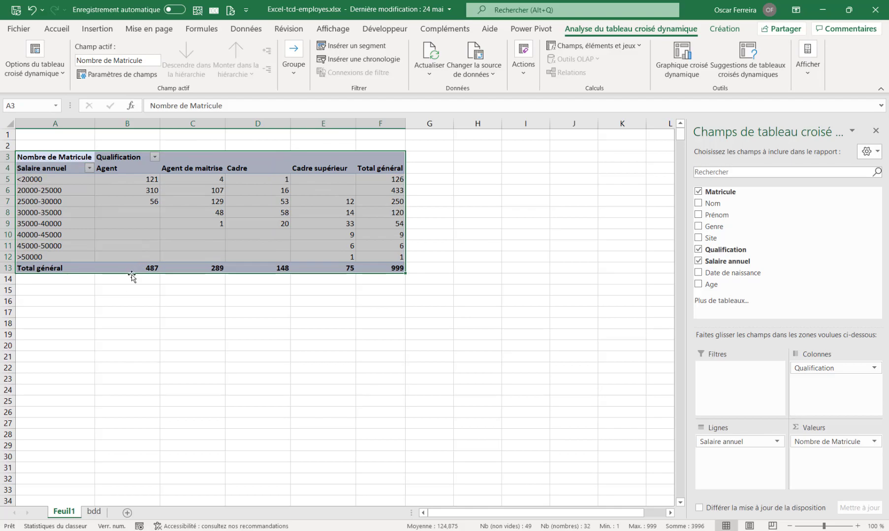
{"action": "left_click_drag", "start_coordinate": [131, 275], "coordinate": [185, 309]}
{"action": "left_click", "coordinate": [208, 224]}
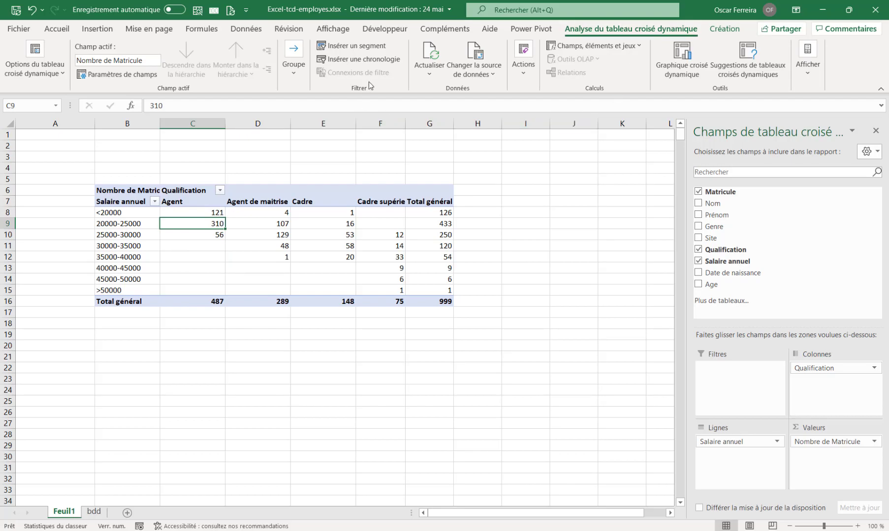
Step: Insert a slicer for the Site field and move it so its top edge lies above the pivot table, over column C
{"action": "left_click", "coordinate": [361, 48]}
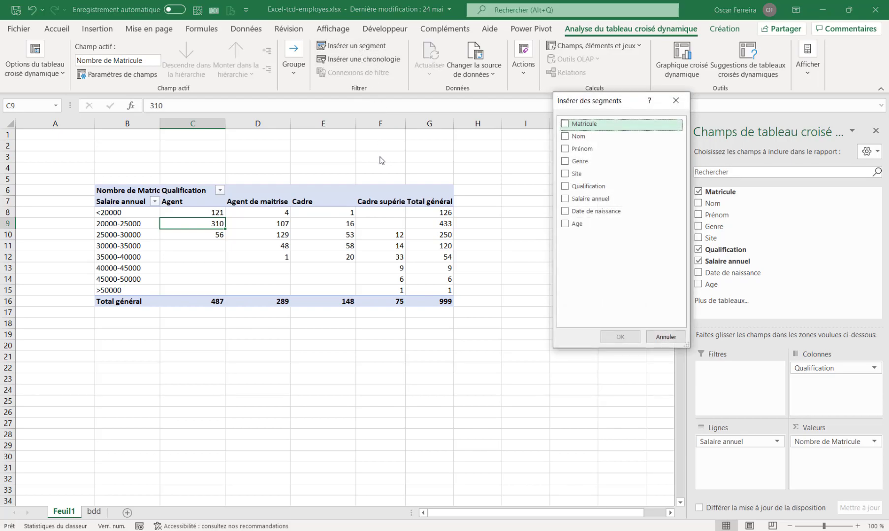
{"action": "left_click", "coordinate": [565, 175]}
{"action": "left_click", "coordinate": [619, 338]}
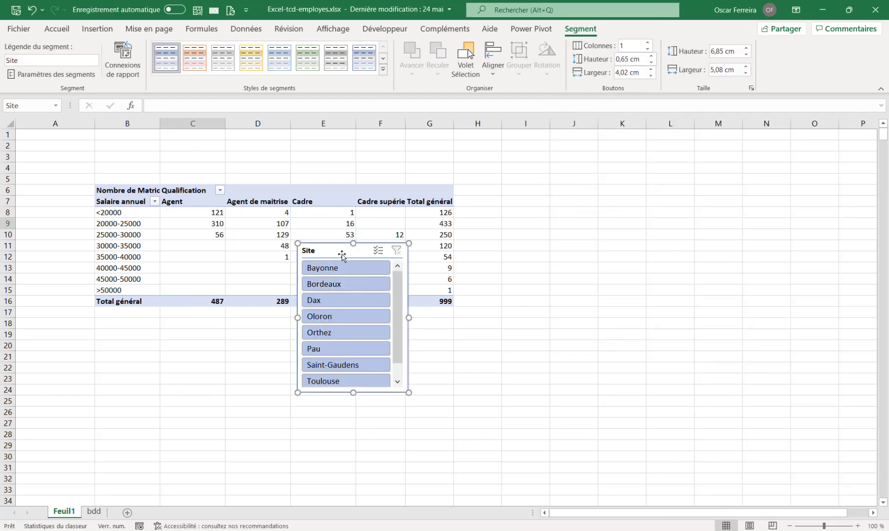
{"action": "left_click_drag", "start_coordinate": [341, 255], "coordinate": [194, 160]}
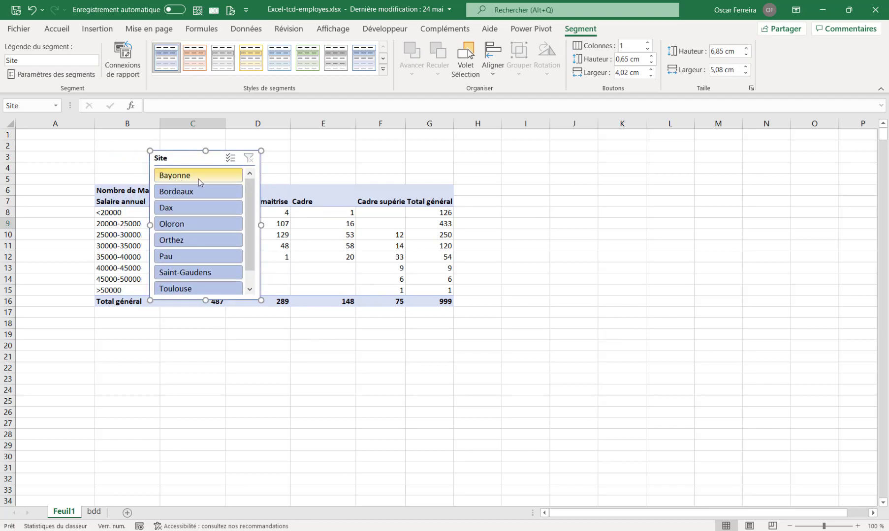
Step: Make row 4 taller and place the Site slicer in it, stretched across columns B to G at about 16.4 cm wide
{"action": "left_click_drag", "start_coordinate": [6, 163], "coordinate": [6, 216]}
{"action": "left_click_drag", "start_coordinate": [184, 159], "coordinate": [137, 172]}
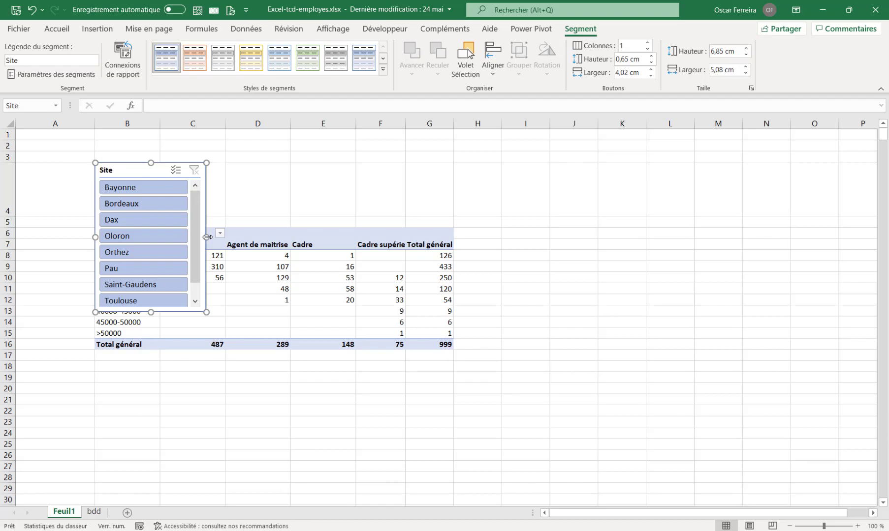
{"action": "left_click_drag", "start_coordinate": [207, 238], "coordinate": [454, 237]}
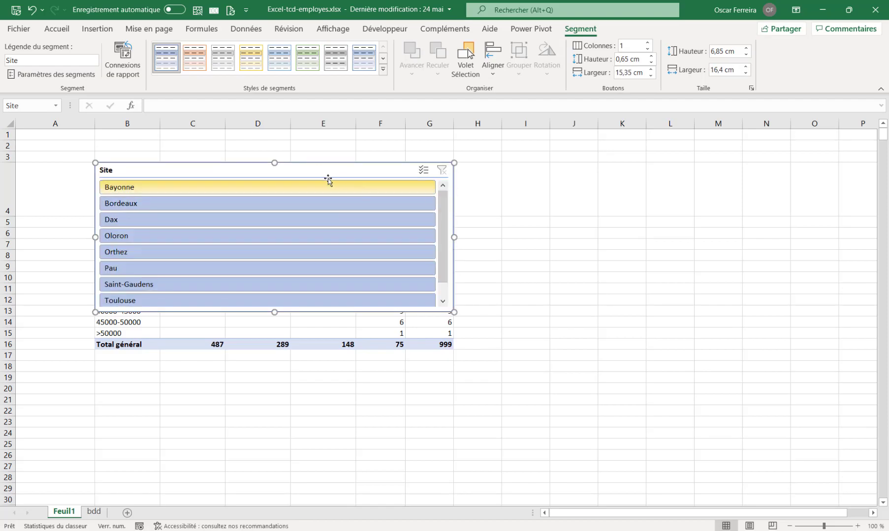
Step: Arrange the Site slicer's buttons in 4 columns and shorten the slicer to about 2.48 cm so it fits in row 4
{"action": "left_click", "coordinate": [648, 43]}
{"action": "left_click", "coordinate": [647, 43]}
{"action": "left_click", "coordinate": [648, 43]}
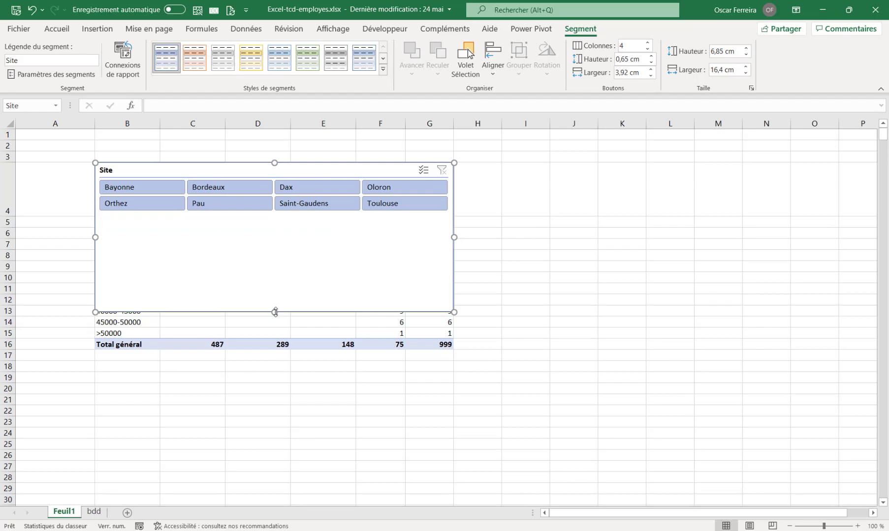
{"action": "left_click_drag", "start_coordinate": [274, 312], "coordinate": [285, 217]}
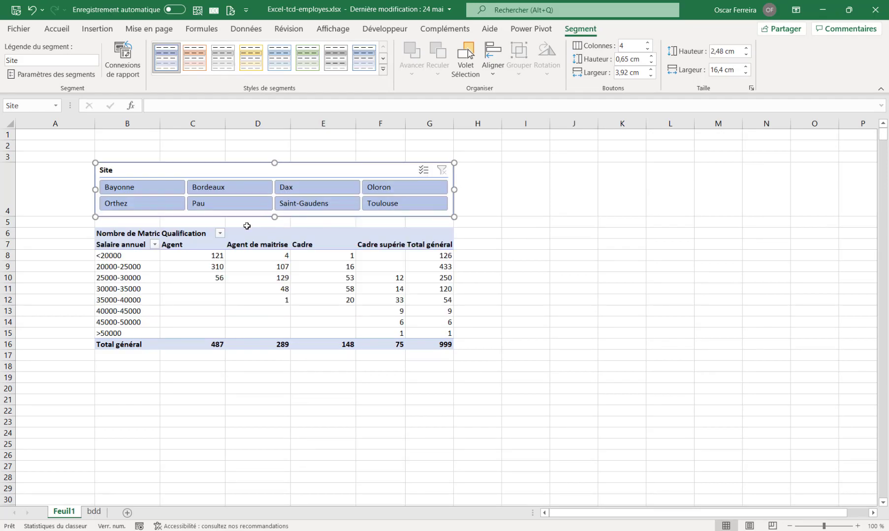
{"action": "left_click", "coordinate": [496, 238]}
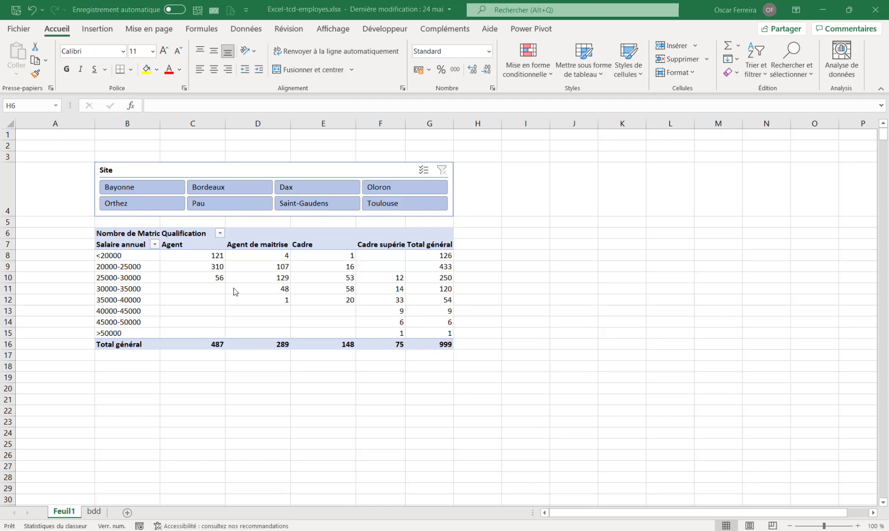
Step: Apply the blue style from the first row of the Moyen styles to the pivot table and turn on banded rows
{"action": "left_click", "coordinate": [188, 266]}
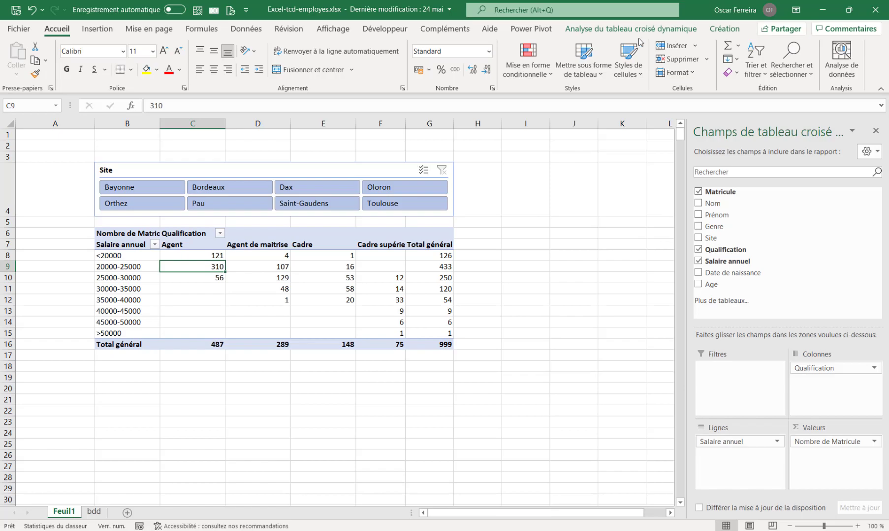
{"action": "left_click", "coordinate": [724, 29]}
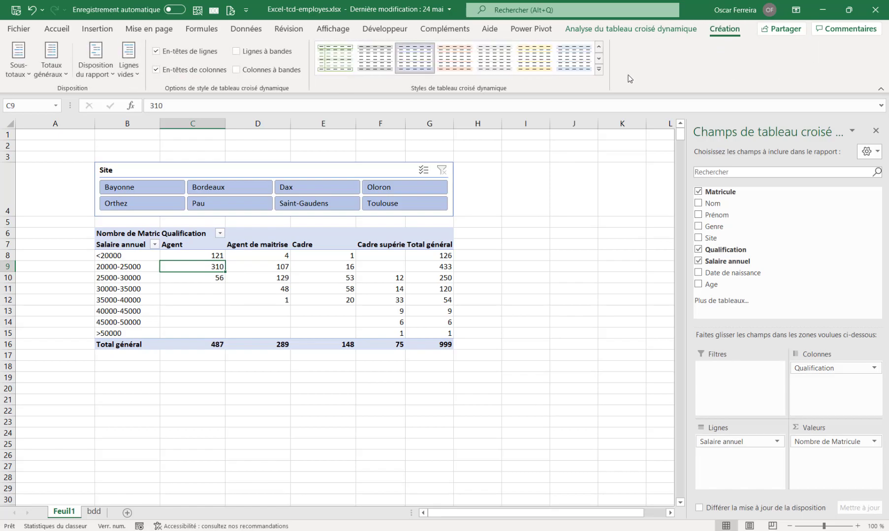
{"action": "left_click", "coordinate": [599, 69]}
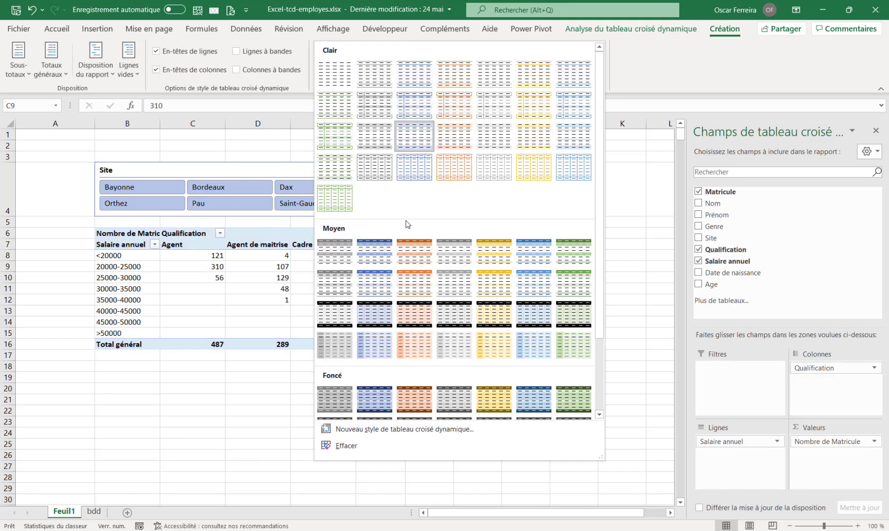
{"action": "left_click", "coordinate": [374, 256]}
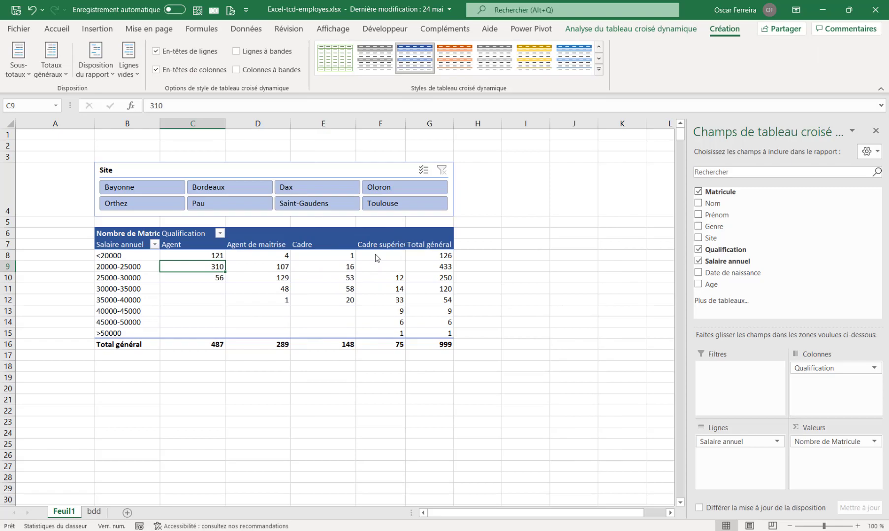
{"action": "left_click", "coordinate": [241, 51]}
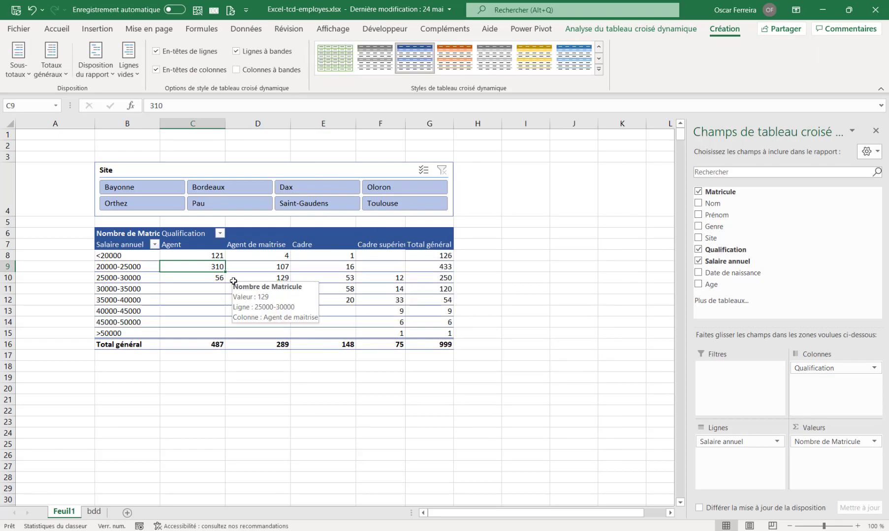
Step: Fill the row labels in B8:B16 with the lightest blue theme colour and make them bold
{"action": "left_click", "coordinate": [57, 29]}
{"action": "left_click_drag", "start_coordinate": [138, 256], "coordinate": [131, 345]}
{"action": "left_click", "coordinate": [156, 69]}
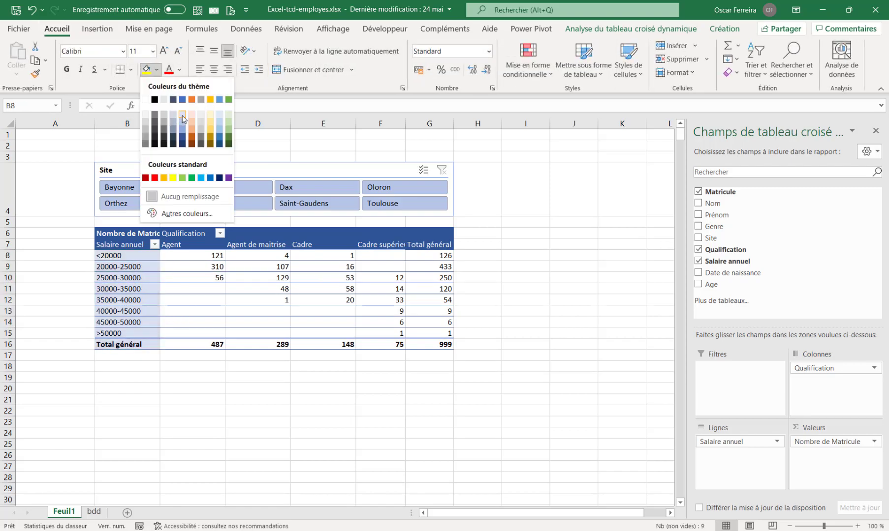
{"action": "left_click", "coordinate": [220, 115]}
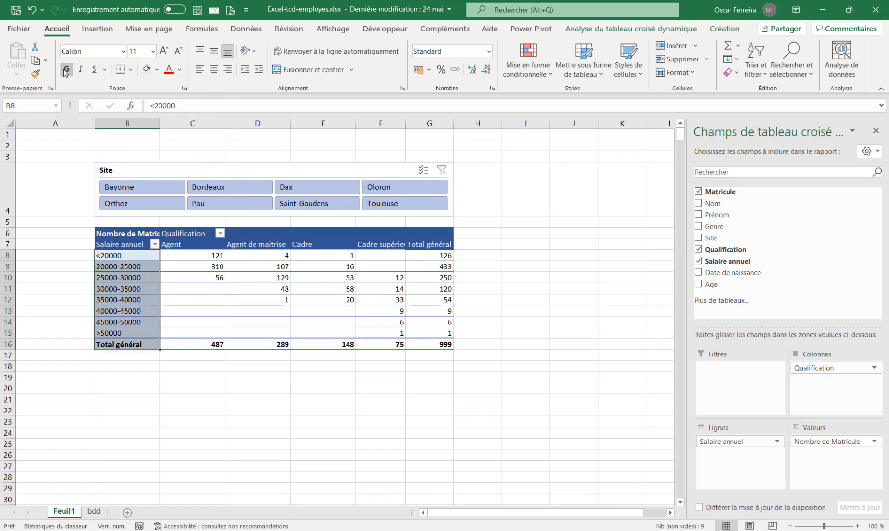
{"action": "left_click", "coordinate": [65, 69]}
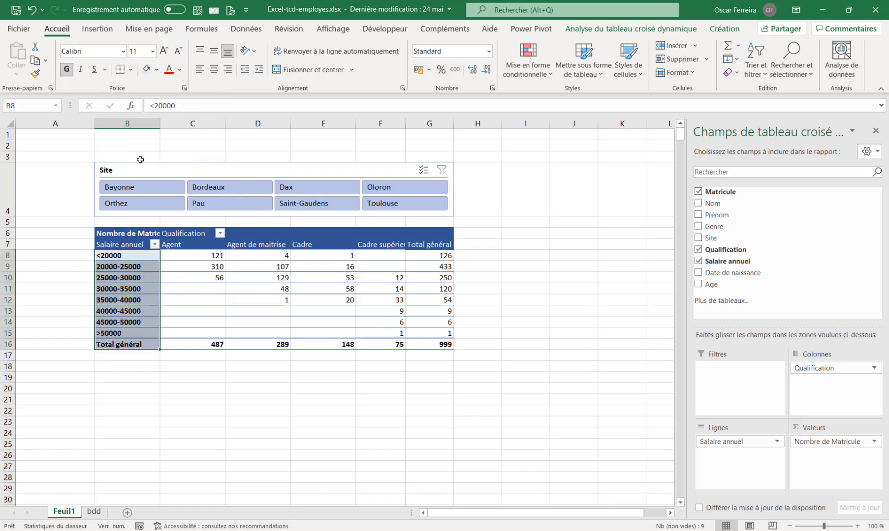
Step: Set the row labels in B8:B16 to font size 14 and the darkest blue theme font colour
{"action": "left_click", "coordinate": [164, 51]}
{"action": "left_click", "coordinate": [164, 51]}
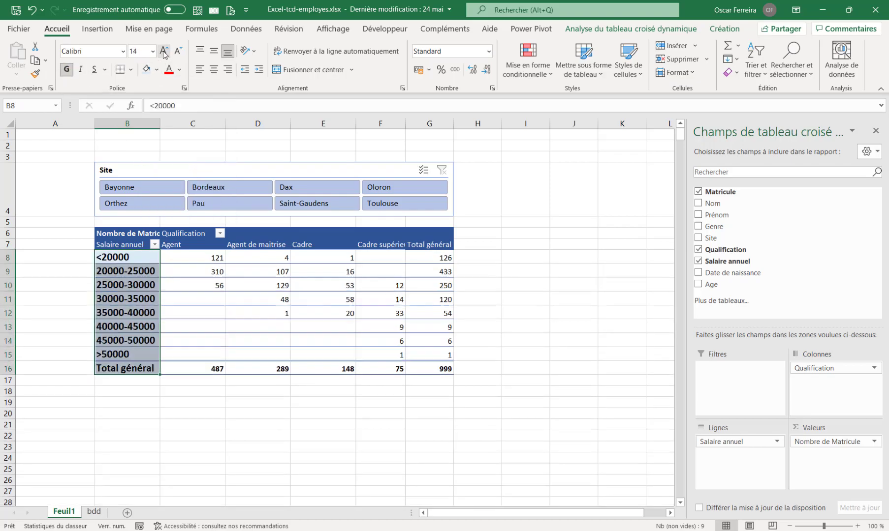
{"action": "left_click", "coordinate": [180, 72]}
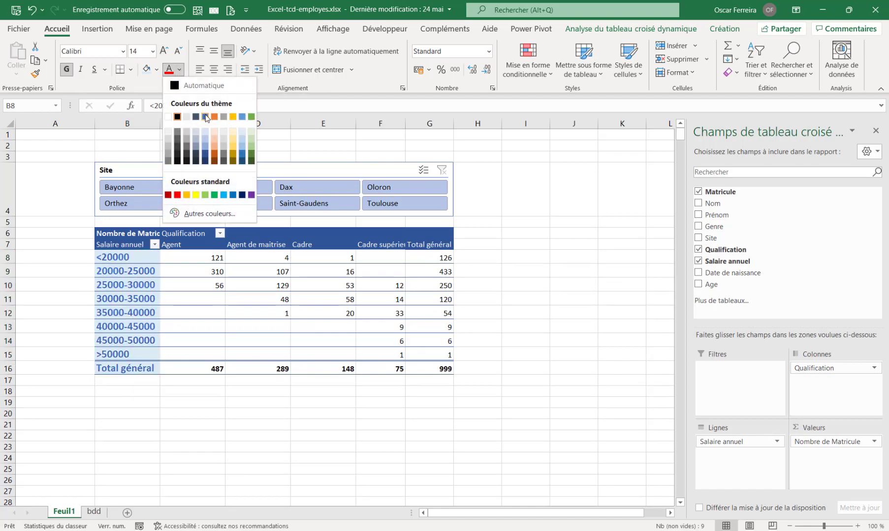
{"action": "left_click", "coordinate": [242, 161]}
Step: Widen column B to fit the Nombre de Matricule heading and set the values in C8:G16 to font size 14
{"action": "left_click_drag", "start_coordinate": [160, 124], "coordinate": [181, 123]}
{"action": "left_click_drag", "start_coordinate": [219, 257], "coordinate": [444, 367]}
{"action": "left_click", "coordinate": [165, 52]}
{"action": "left_click", "coordinate": [164, 52]}
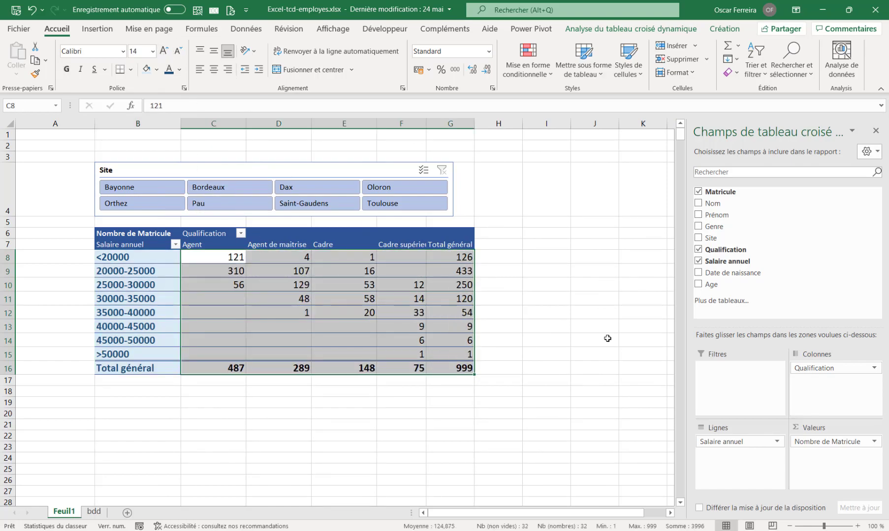
Step: Make the row totals in G8:G15 bold and fill both them and the column totals in C16:G16 with light blue
{"action": "left_click_drag", "start_coordinate": [464, 256], "coordinate": [469, 354]}
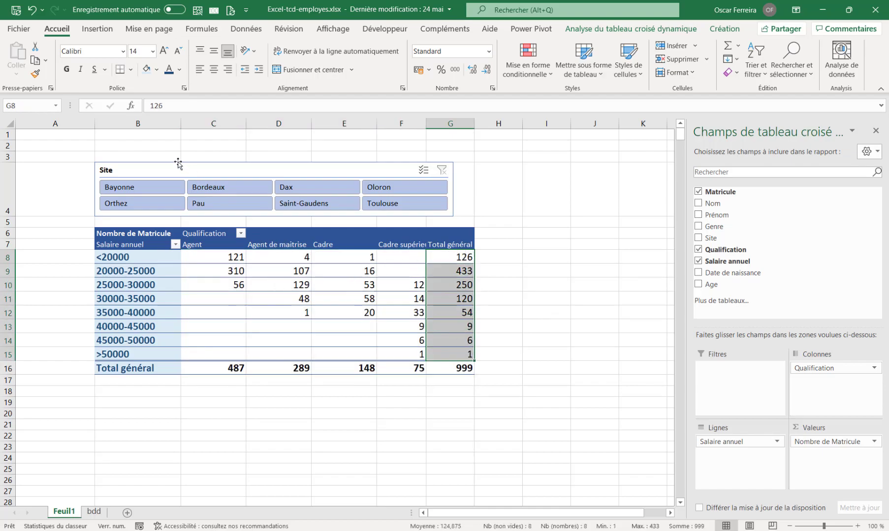
{"action": "left_click", "coordinate": [67, 69]}
{"action": "left_click_drag", "start_coordinate": [217, 368], "coordinate": [446, 369]}
{"action": "left_click", "coordinate": [147, 70]}
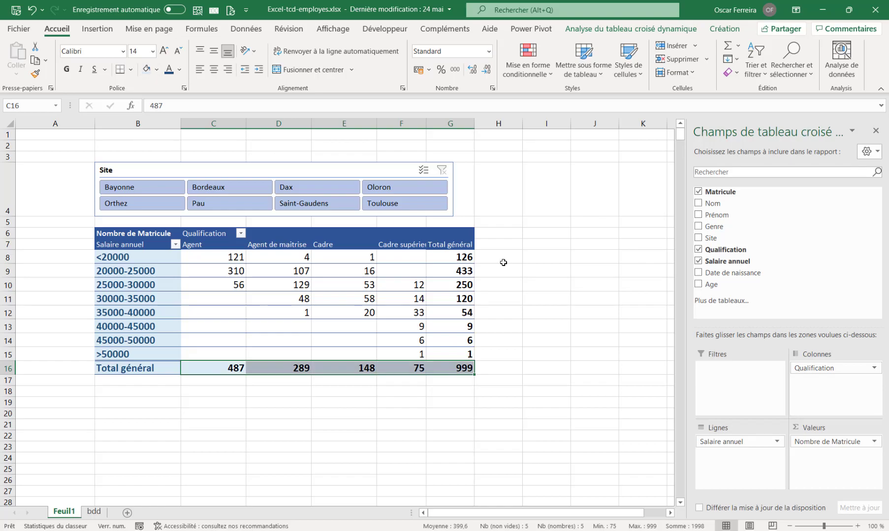
{"action": "left_click_drag", "start_coordinate": [456, 256], "coordinate": [458, 352]}
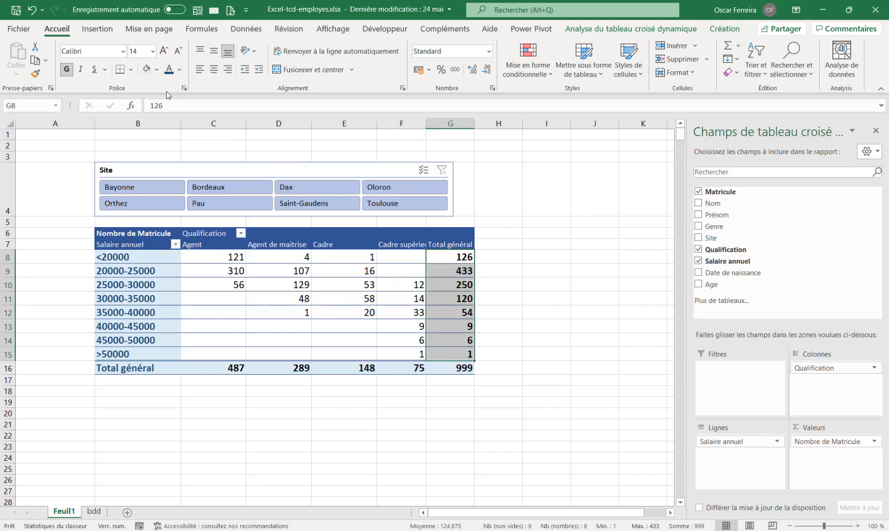
{"action": "left_click", "coordinate": [146, 70]}
Step: Centre the pivot table values in C8:G16 horizontally and vertically
{"action": "left_click_drag", "start_coordinate": [213, 257], "coordinate": [450, 368]}
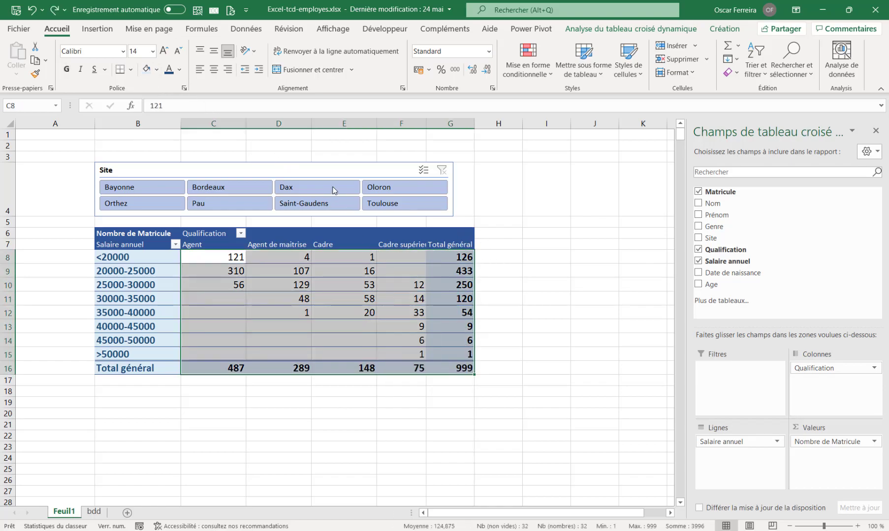
{"action": "left_click", "coordinate": [214, 69]}
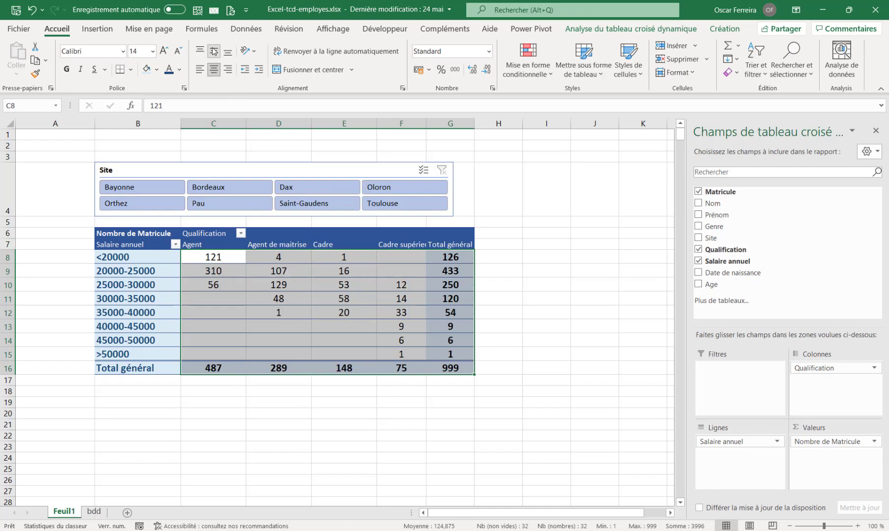
{"action": "left_click", "coordinate": [214, 52]}
{"action": "left_click", "coordinate": [343, 285]}
Step: Emphasise the grand total in G16 with a larger, bold, dark blue font
{"action": "left_click", "coordinate": [450, 368]}
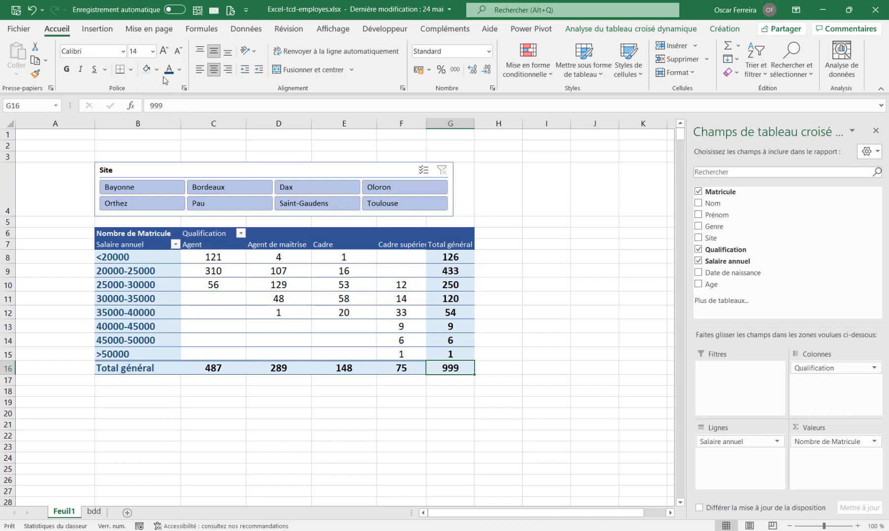
{"action": "left_click", "coordinate": [168, 52]}
{"action": "left_click", "coordinate": [67, 69]}
Step: Increase the height of rows 8 to 16 equally and centre the row labels in B8:B16 vertically and horizontally
{"action": "left_click_drag", "start_coordinate": [7, 257], "coordinate": [11, 365]}
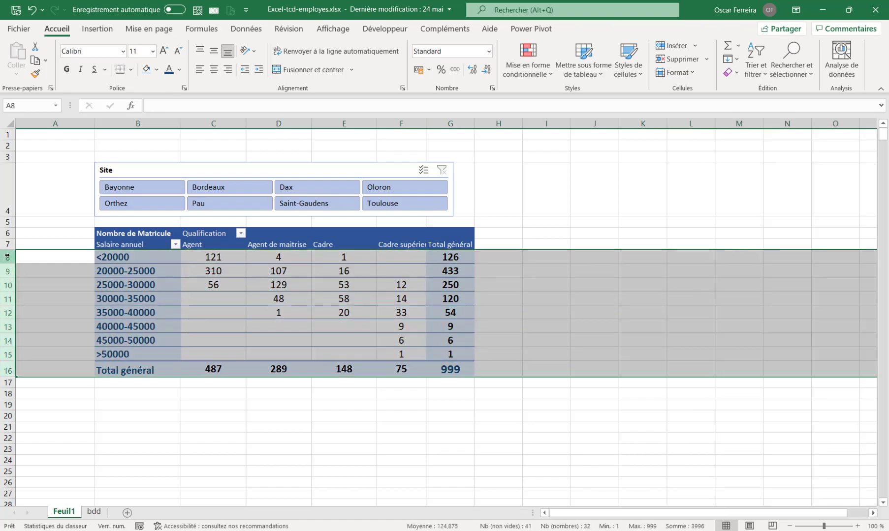
{"action": "left_click_drag", "start_coordinate": [8, 278], "coordinate": [8, 284]}
{"action": "left_click_drag", "start_coordinate": [140, 260], "coordinate": [144, 390]}
{"action": "left_click", "coordinate": [215, 51]}
{"action": "left_click", "coordinate": [213, 70]}
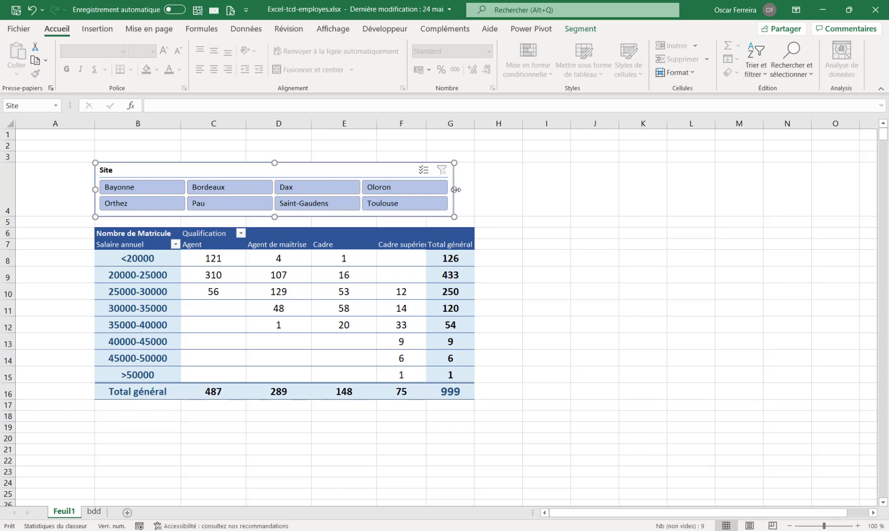
Step: Widen the Site slicer to about 17.36 cm so it aligns with the outer edge of column G
{"action": "key", "text": "alt"}
{"action": "left_click_drag", "start_coordinate": [456, 189], "coordinate": [475, 193]}
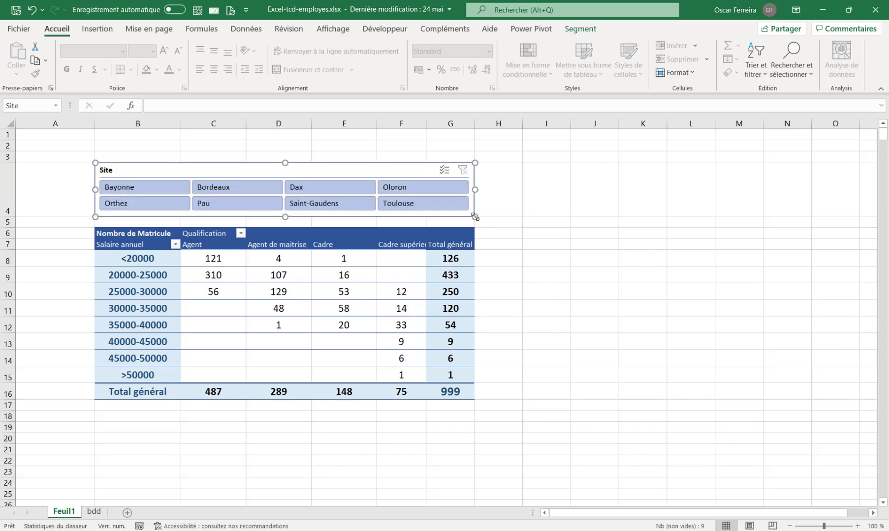
{"action": "left_click", "coordinate": [500, 192]}
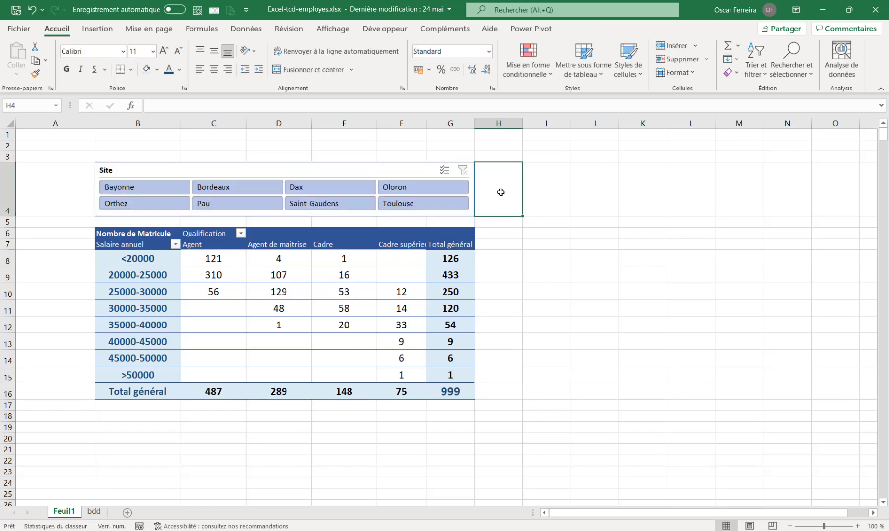
Step: Apply the orange style from the Foncé group to the Site slicer
{"action": "left_click", "coordinate": [308, 177]}
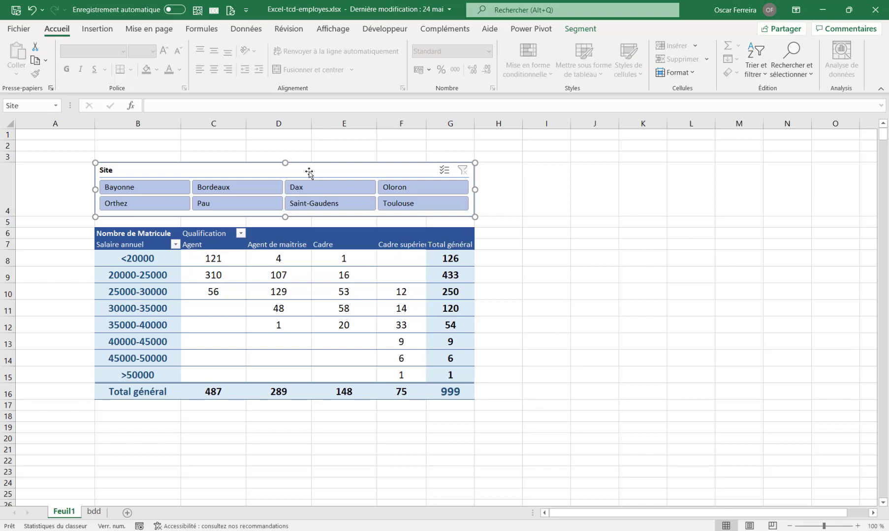
{"action": "left_click", "coordinate": [580, 29]}
{"action": "left_click", "coordinate": [391, 81]}
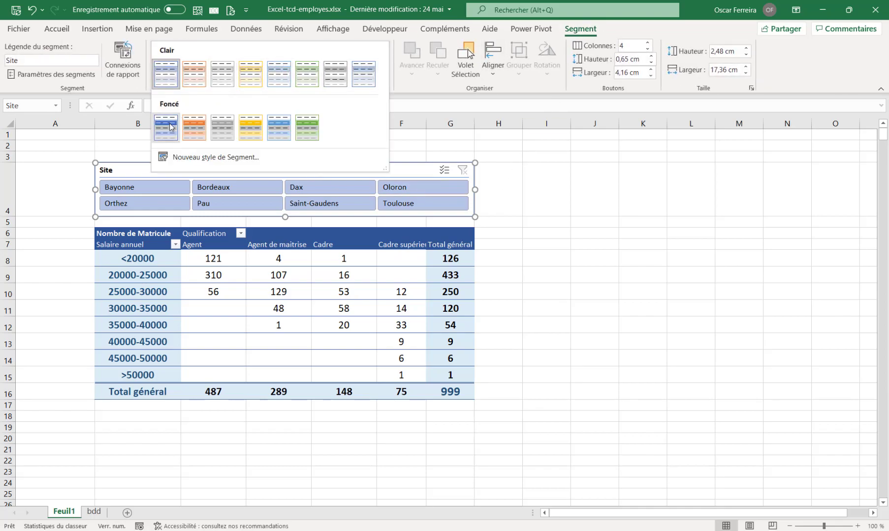
{"action": "left_click", "coordinate": [195, 127]}
Step: Make header rows 6 and 7 taller and centre the headers in B6:G7 horizontally and vertically
{"action": "mouse_move", "coordinate": [9, 234]}
{"action": "left_mouse_down"}
{"action": "mouse_move", "coordinate": [9, 216]}
{"action": "mouse_move", "coordinate": [9, 245]}
{"action": "left_mouse_up"}
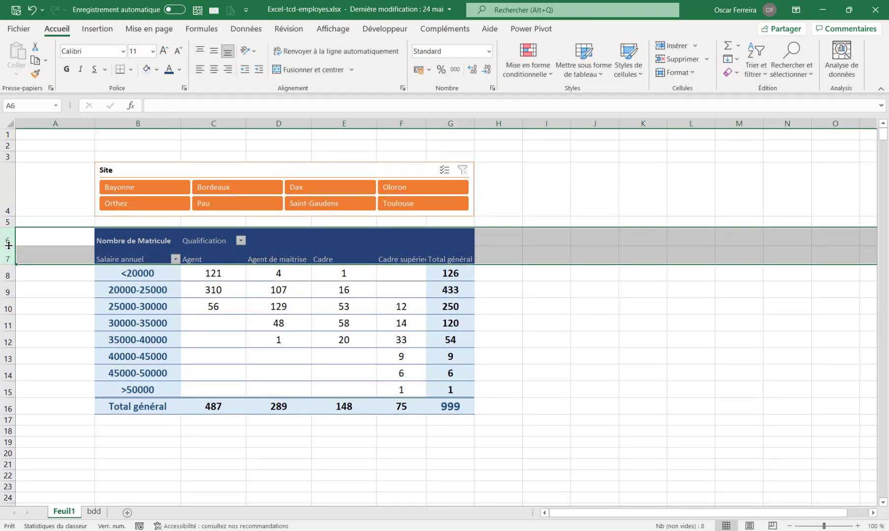
{"action": "left_click", "coordinate": [132, 241]}
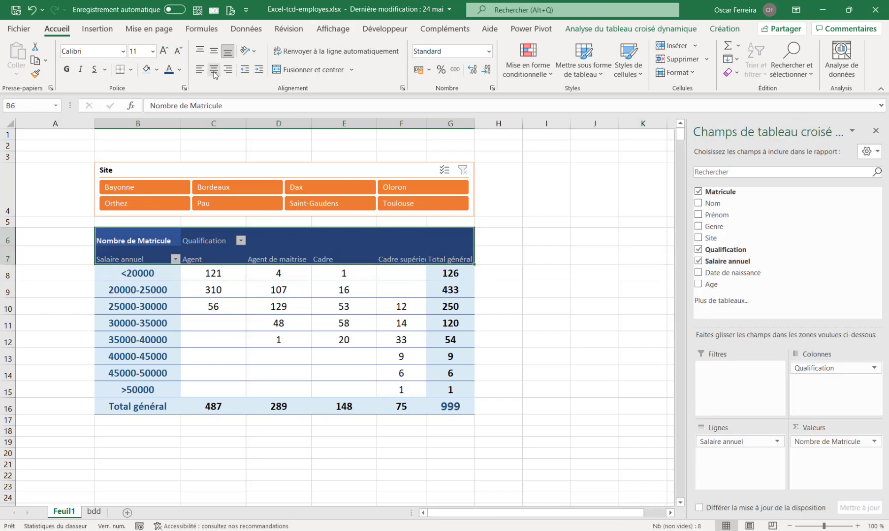
{"action": "left_click", "coordinate": [213, 71]}
{"action": "left_click", "coordinate": [214, 50]}
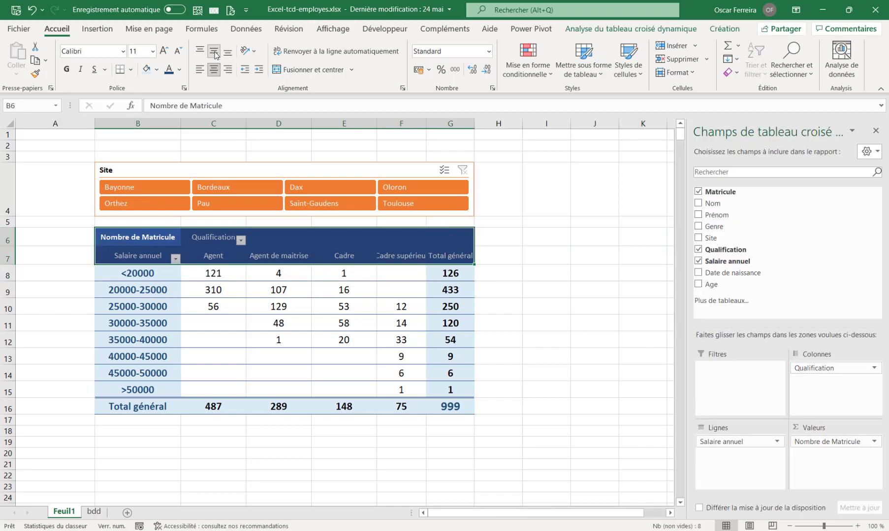
Step: Wrap the header text in B6:G7 and increase the height of row 7 to fit the two-line Cadre supérieur heading
{"action": "left_click", "coordinate": [351, 55]}
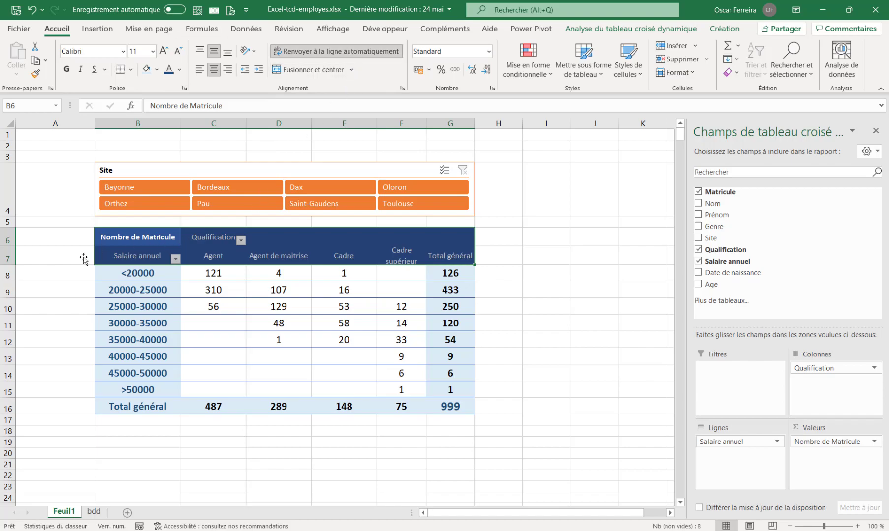
{"action": "left_click", "coordinate": [8, 256]}
{"action": "left_click_drag", "start_coordinate": [11, 266], "coordinate": [10, 275]}
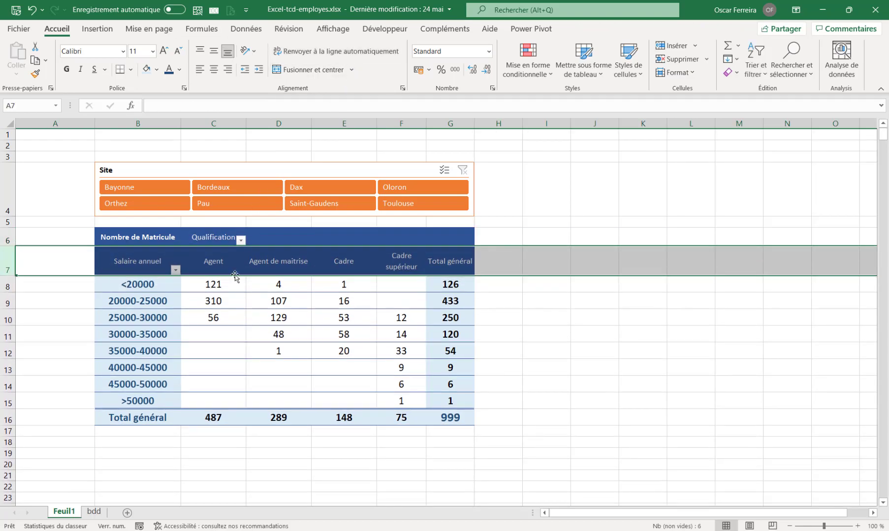
Step: Make the column headers in B7:G7 bold and set their font size to 12
{"action": "left_click_drag", "start_coordinate": [136, 261], "coordinate": [450, 263]}
{"action": "left_click", "coordinate": [336, 51]}
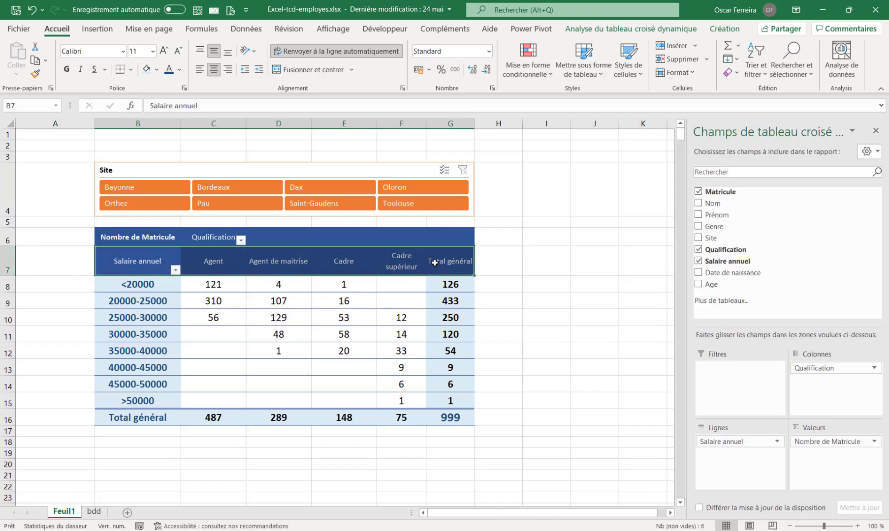
{"action": "left_click", "coordinate": [163, 51]}
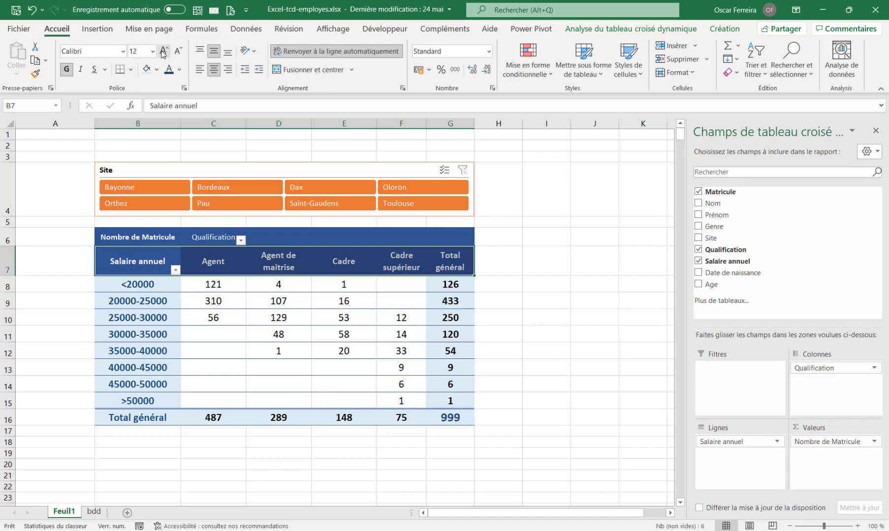
Step: Set the font size of the column headers in B7:G7 to 14
{"action": "left_click", "coordinate": [163, 51]}
{"action": "left_click", "coordinate": [289, 301]}
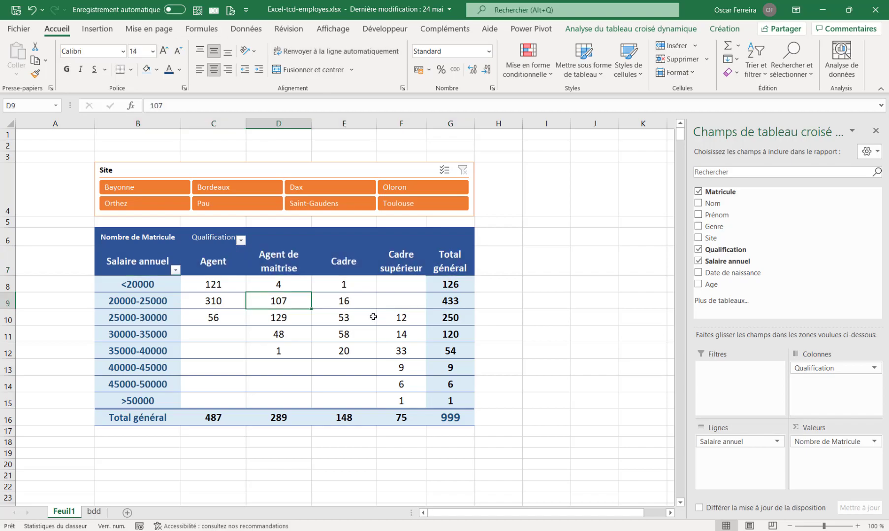
Step: Filter the pivot table by Bayonne, Bordeaux and Dax in turn with the Site slicer, and clear the filter
{"action": "left_click", "coordinate": [151, 189]}
{"action": "left_click", "coordinate": [229, 187]}
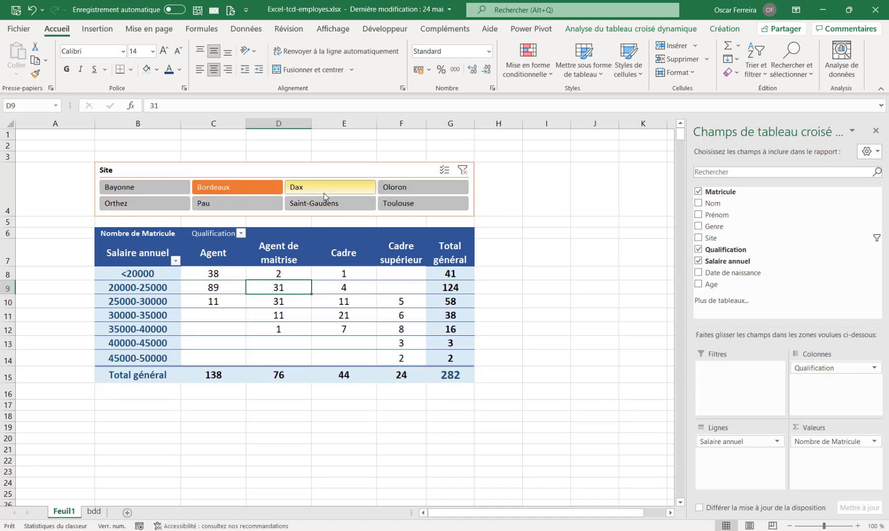
{"action": "left_click", "coordinate": [319, 192]}
{"action": "left_click", "coordinate": [463, 170]}
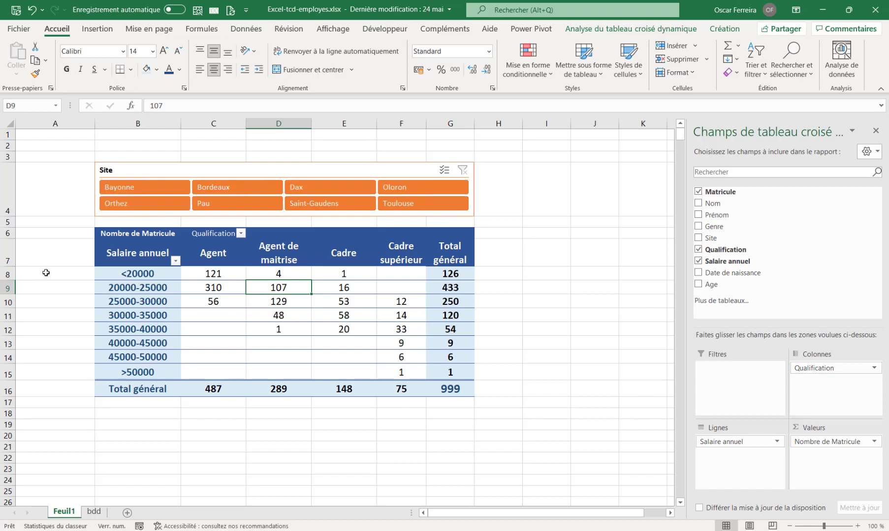
Step: Try making rows 8 to 16 taller, testing the heights by filtering on Bayonne and clearing the filter
{"action": "left_click_drag", "start_coordinate": [8, 274], "coordinate": [8, 389]}
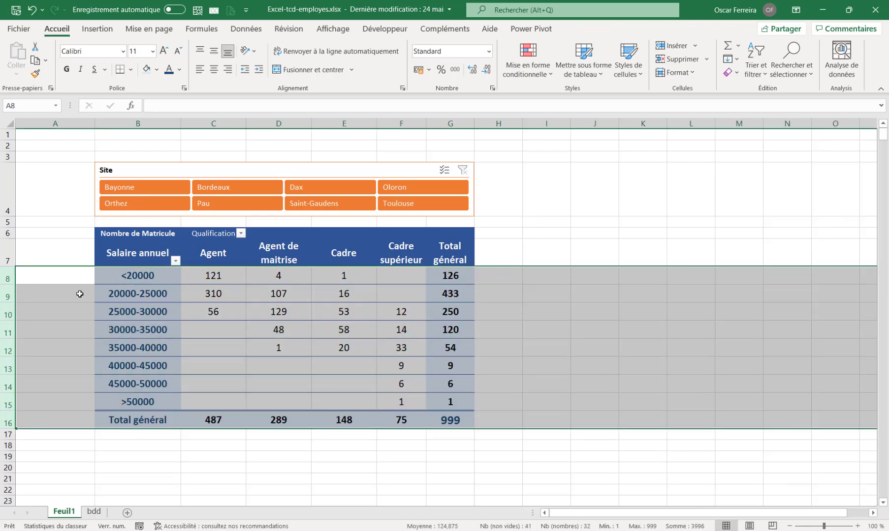
{"action": "left_click", "coordinate": [163, 189]}
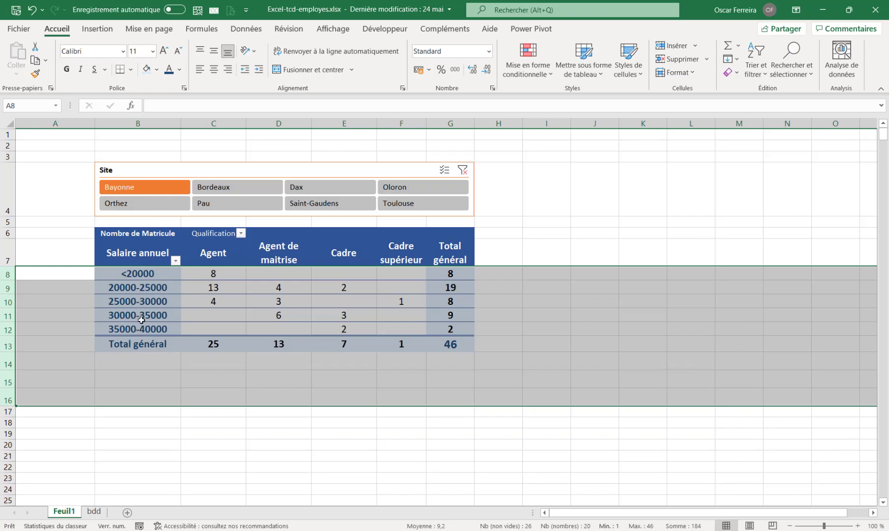
{"action": "left_click", "coordinate": [463, 169]}
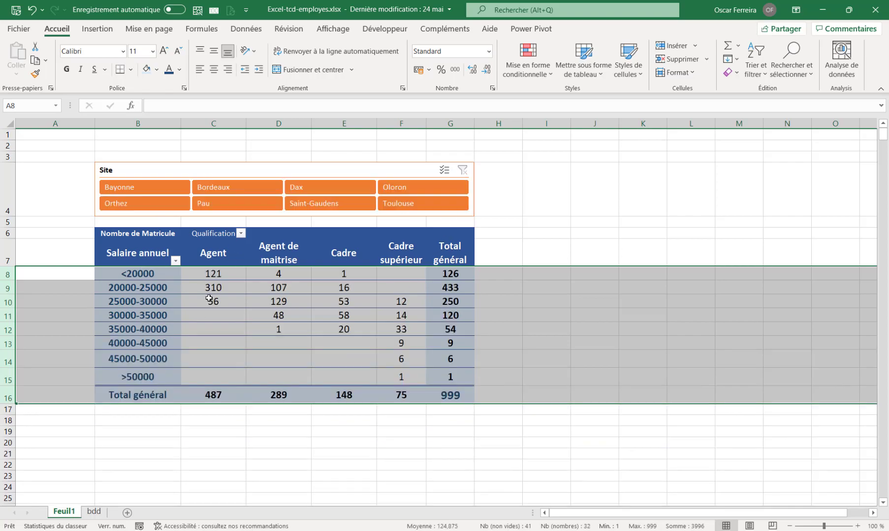
Step: Increase the font size of the empty cells A8:A16 to 20 so that the pivot table rows become taller
{"action": "left_click", "coordinate": [58, 278]}
{"action": "left_click_drag", "start_coordinate": [61, 272], "coordinate": [59, 391]}
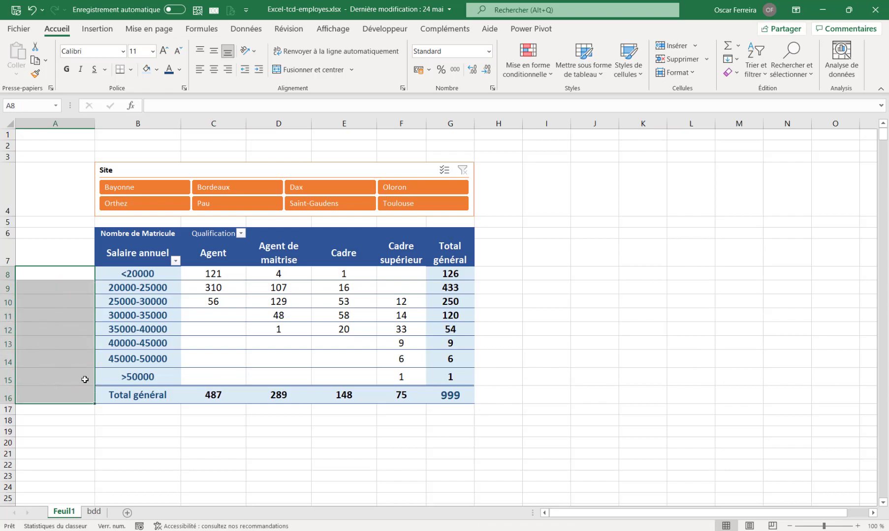
{"action": "left_click", "coordinate": [164, 51]}
{"action": "left_click", "coordinate": [164, 50]}
{"action": "left_click", "coordinate": [164, 51]}
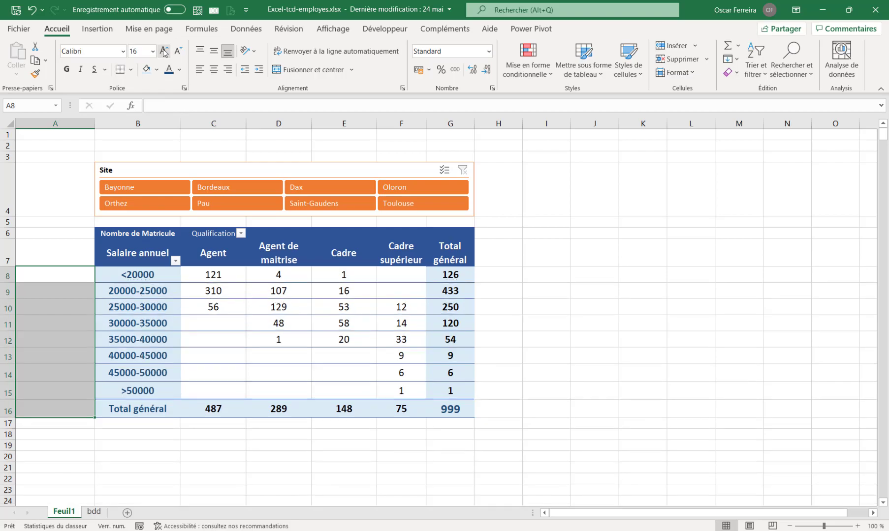
{"action": "left_click", "coordinate": [164, 51]}
{"action": "left_click", "coordinate": [164, 51]}
{"action": "left_click", "coordinate": [53, 271]}
{"action": "left_click_drag", "start_coordinate": [56, 275], "coordinate": [48, 427]}
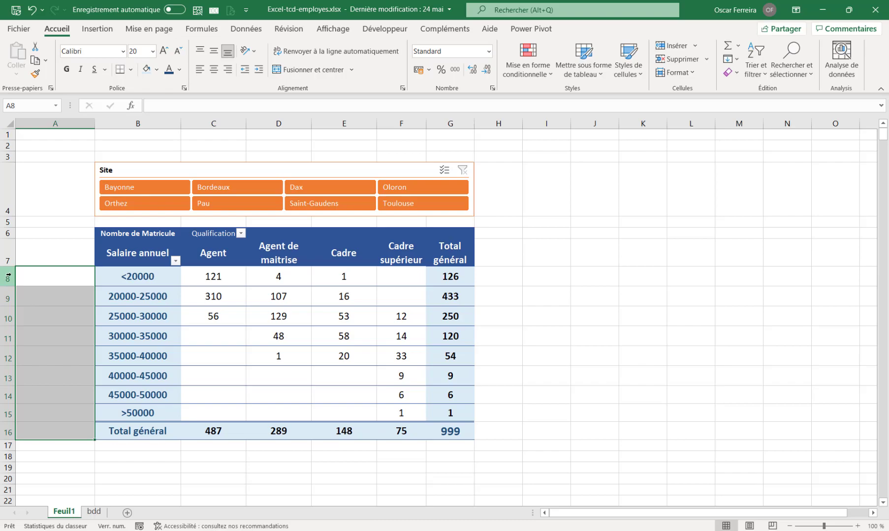
Step: Check the row heights while filtering by Bordeaux, Saint-Gaudens, Pau and Orthez in turn, and clear the Site filter
{"action": "left_click", "coordinate": [148, 277]}
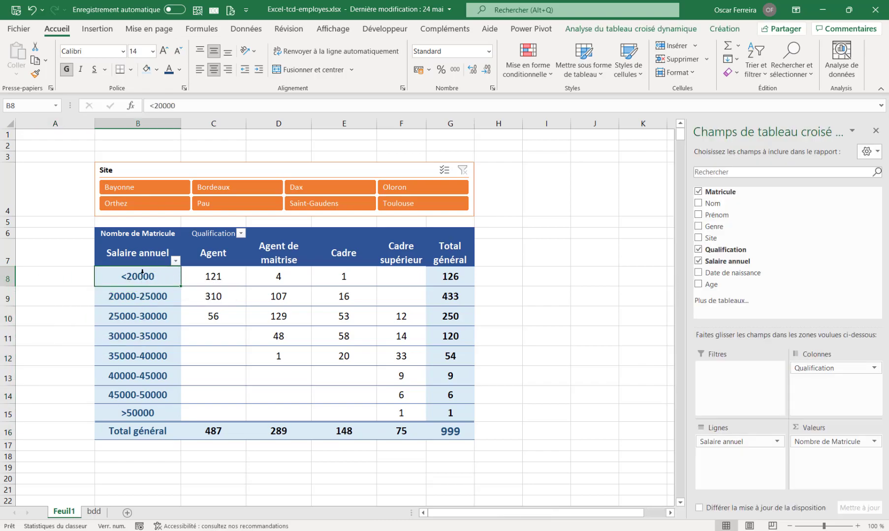
{"action": "left_click", "coordinate": [46, 277]}
{"action": "left_click", "coordinate": [141, 279]}
{"action": "left_click", "coordinate": [261, 194]}
{"action": "left_click", "coordinate": [327, 205]}
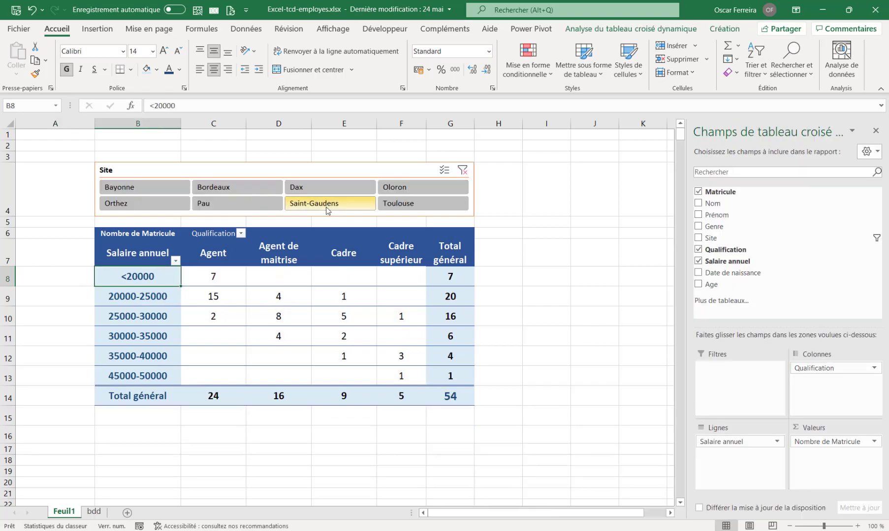
{"action": "left_click", "coordinate": [237, 204]}
{"action": "left_click", "coordinate": [145, 204]}
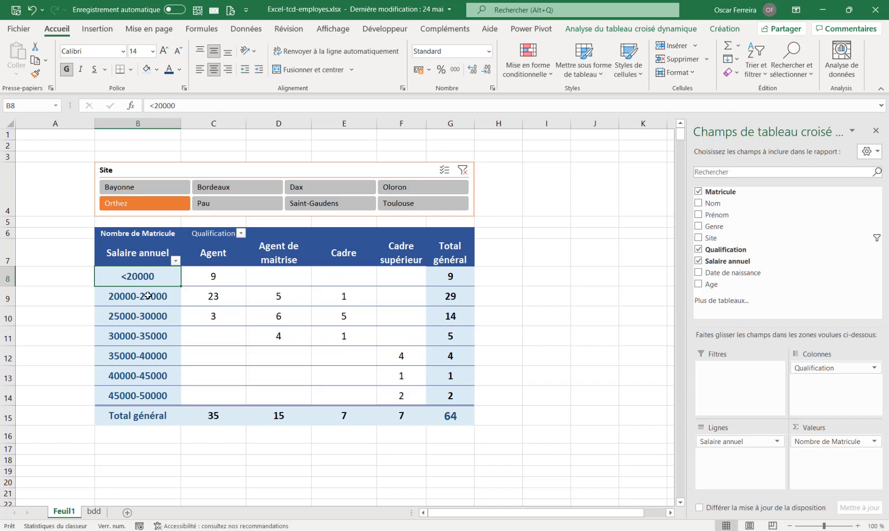
{"action": "left_click", "coordinate": [46, 278]}
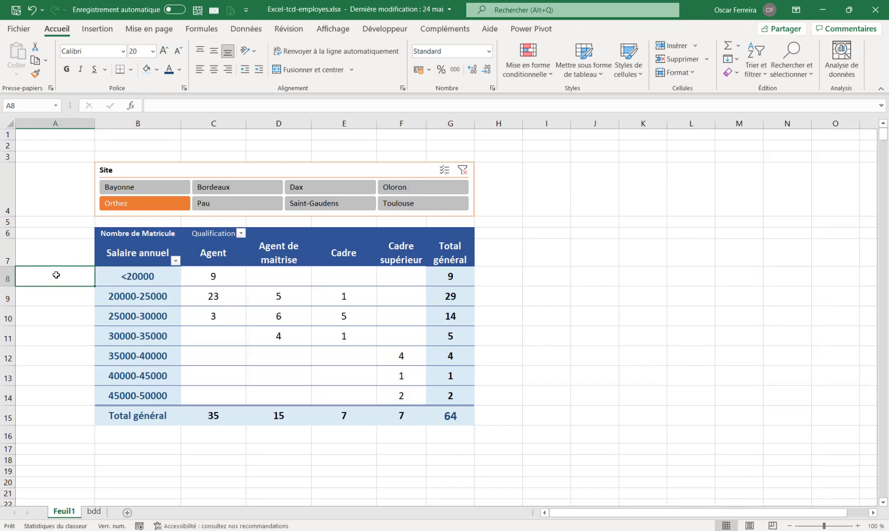
{"action": "left_click_drag", "start_coordinate": [56, 273], "coordinate": [54, 395]}
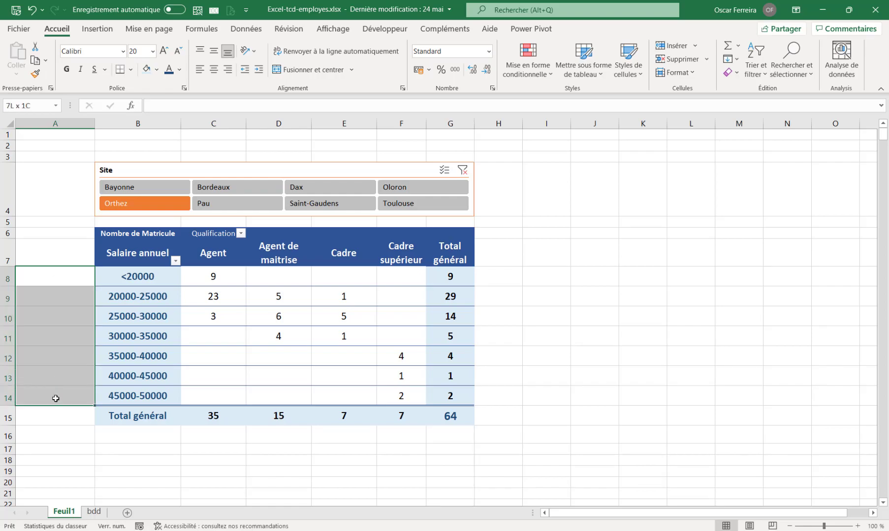
{"action": "left_click", "coordinate": [222, 292]}
{"action": "left_click", "coordinate": [462, 170]}
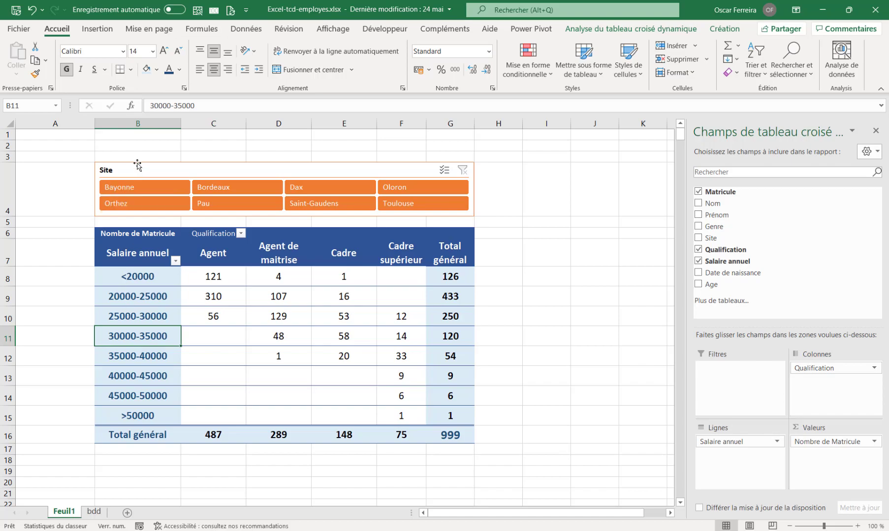
Step: Enter the title "Nombre de salariés par tranches de salaires et par qualifications" in B2 and merge and centre it across B2:G2
{"action": "left_click", "coordinate": [134, 145]}
{"action": "type", "text": "Nombre de salariés par tranches de salaires et par qualifications"}
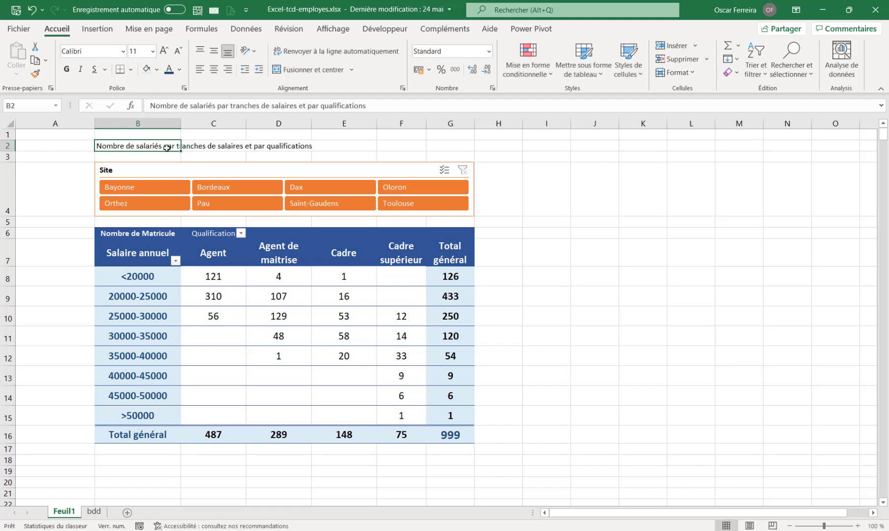
{"action": "left_click_drag", "start_coordinate": [167, 148], "coordinate": [472, 148]}
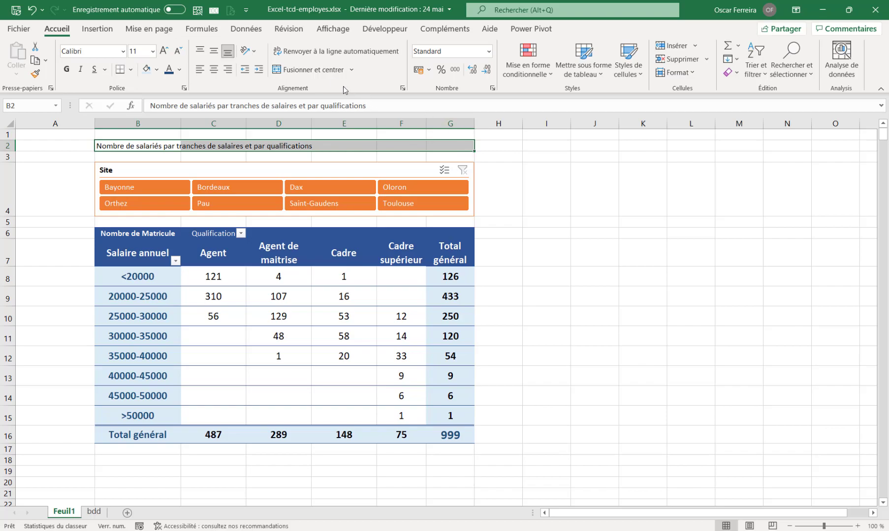
{"action": "left_click", "coordinate": [314, 69]}
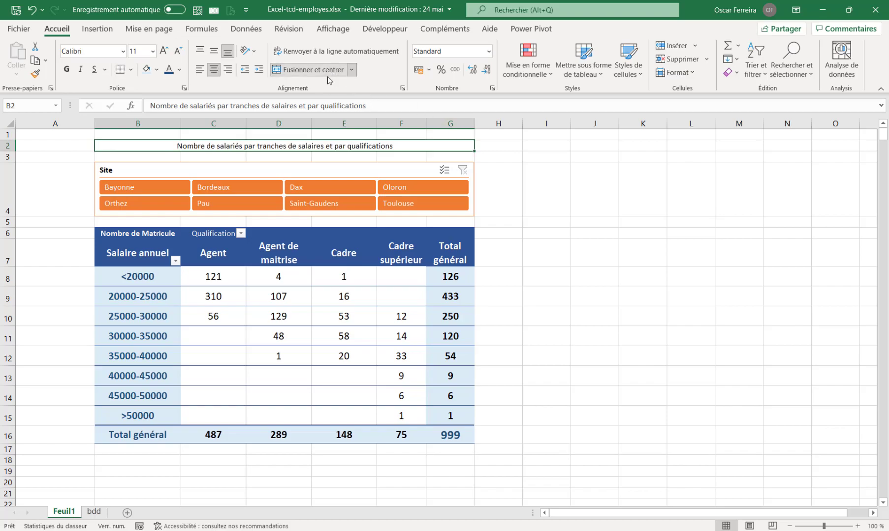
Step: Make the merged title in row 2 bold and set its font size to 18
{"action": "left_click", "coordinate": [67, 69]}
{"action": "left_click", "coordinate": [165, 53]}
{"action": "left_click", "coordinate": [165, 53]}
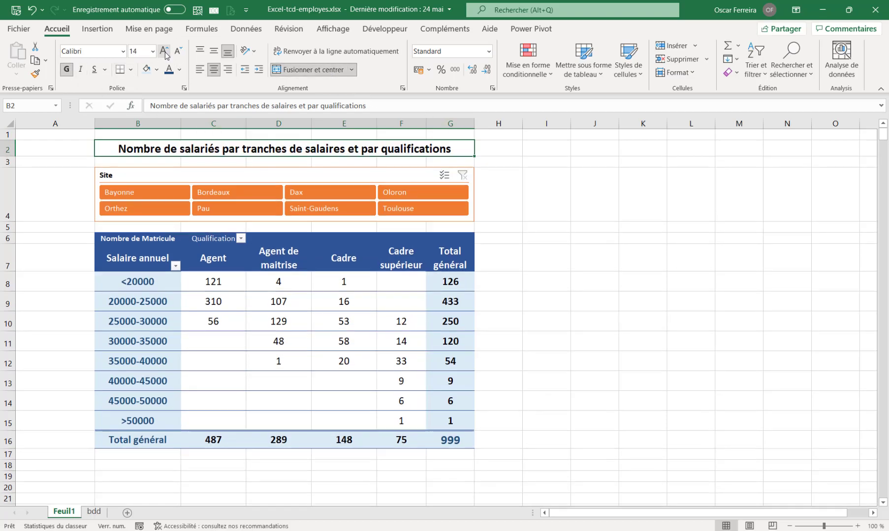
{"action": "left_click", "coordinate": [164, 52]}
Step: Fill the title cell with the dark blue theme colour of the pivot headers and set its text to white
{"action": "left_click", "coordinate": [158, 69]}
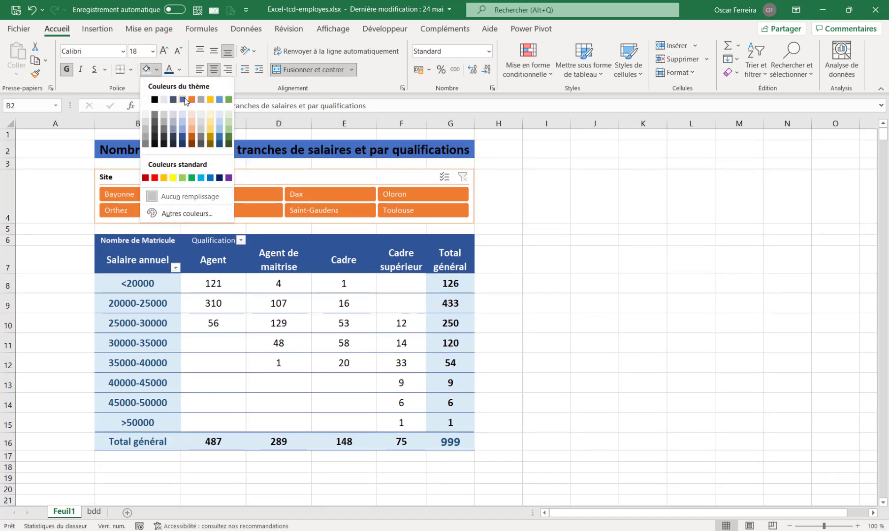
{"action": "left_click", "coordinate": [183, 140]}
{"action": "left_click", "coordinate": [179, 69]}
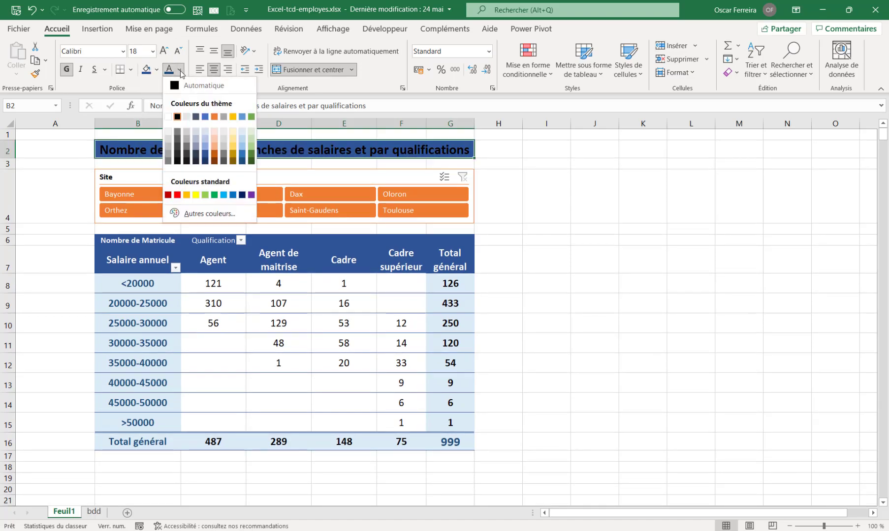
{"action": "left_click", "coordinate": [170, 120]}
Step: Increase the height of row 2 to about double and centre the title vertically in its cell
{"action": "left_click_drag", "start_coordinate": [11, 158], "coordinate": [15, 170]}
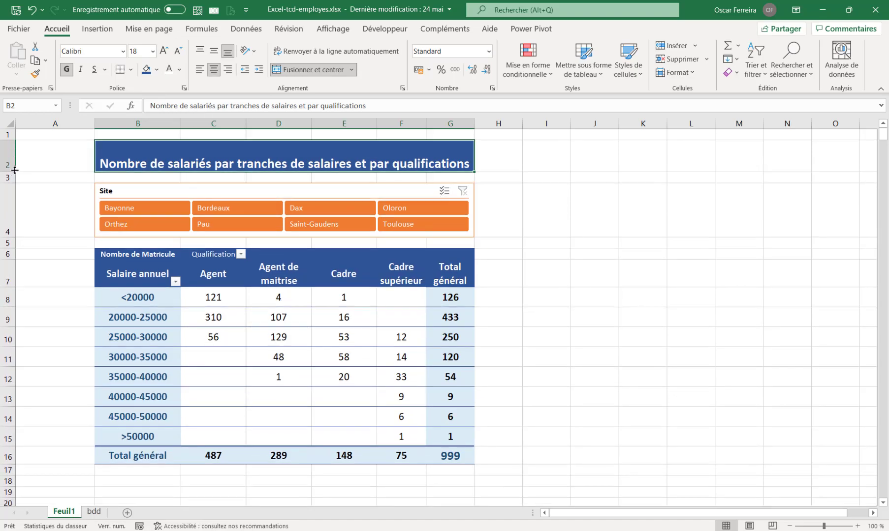
{"action": "left_click", "coordinate": [214, 50]}
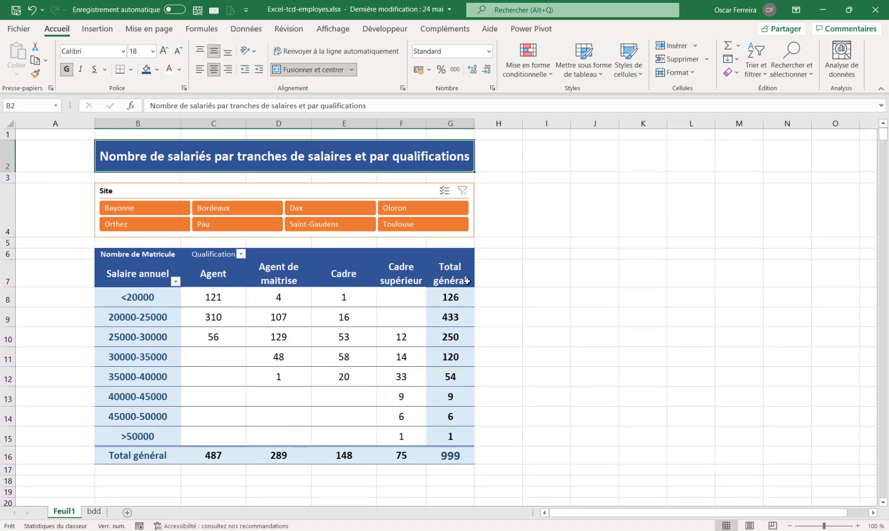
{"action": "left_click", "coordinate": [527, 234]}
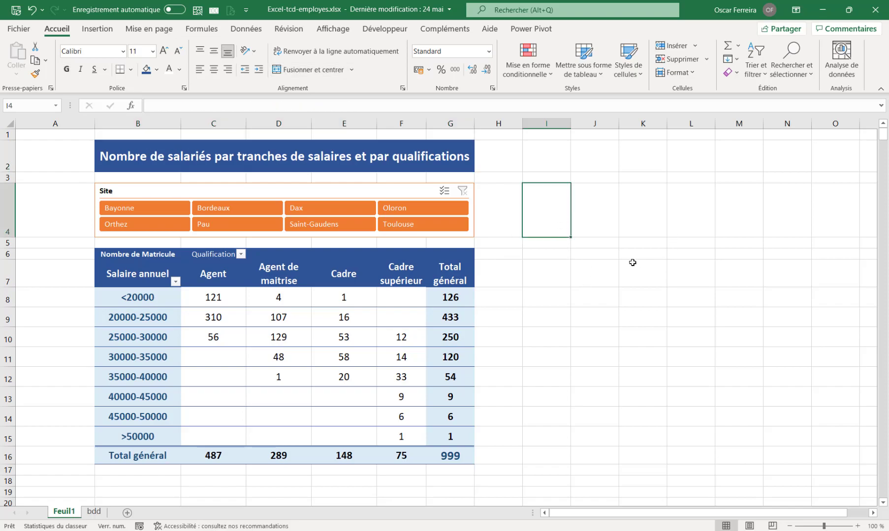
Step: Hide the gridlines on the Feuil1 sheet
{"action": "left_click", "coordinate": [335, 30]}
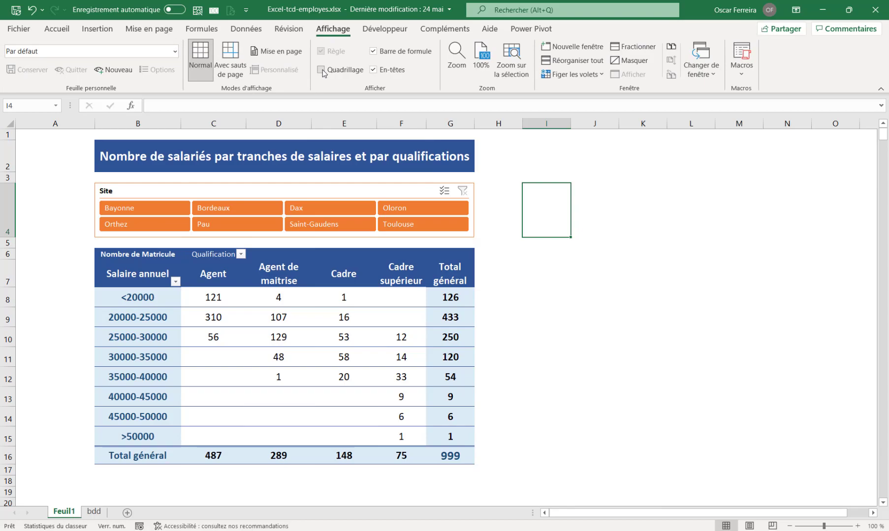
{"action": "left_click", "coordinate": [509, 166]}
{"action": "left_click", "coordinate": [507, 221]}
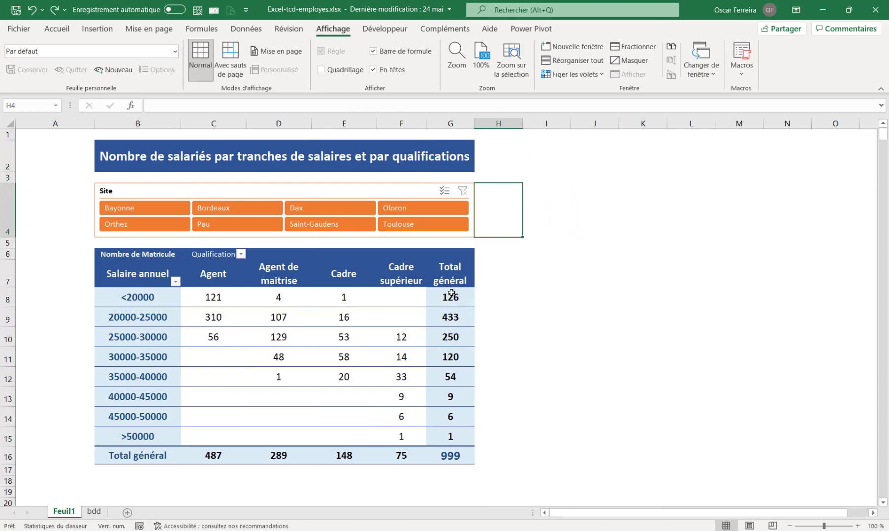
Step: Widen column G to more than double its width and stretch the Site slicer to align with the table's new edge
{"action": "left_click", "coordinate": [464, 125]}
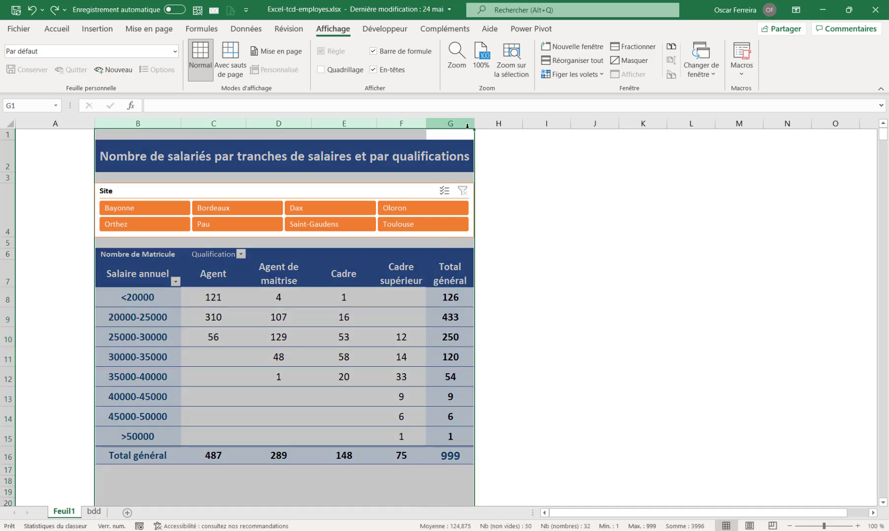
{"action": "left_click", "coordinate": [520, 198]}
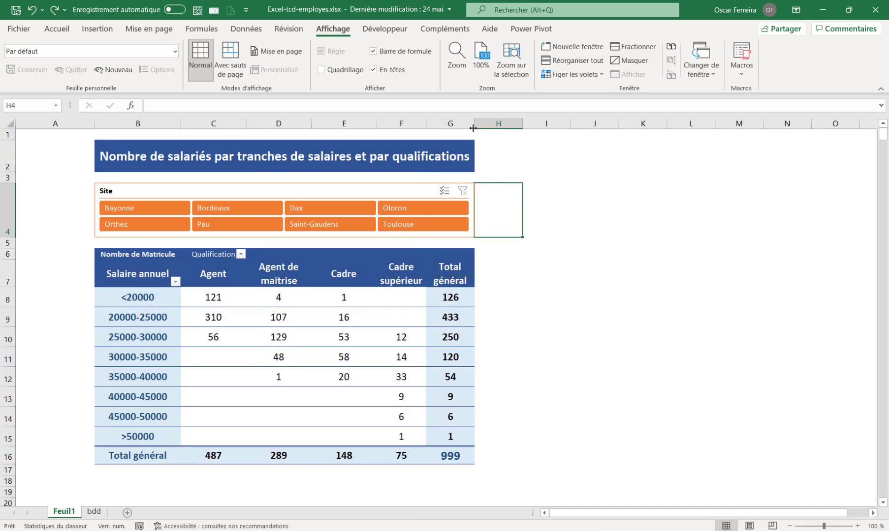
{"action": "left_click_drag", "start_coordinate": [474, 124], "coordinate": [555, 124]}
{"action": "left_click", "coordinate": [471, 201]}
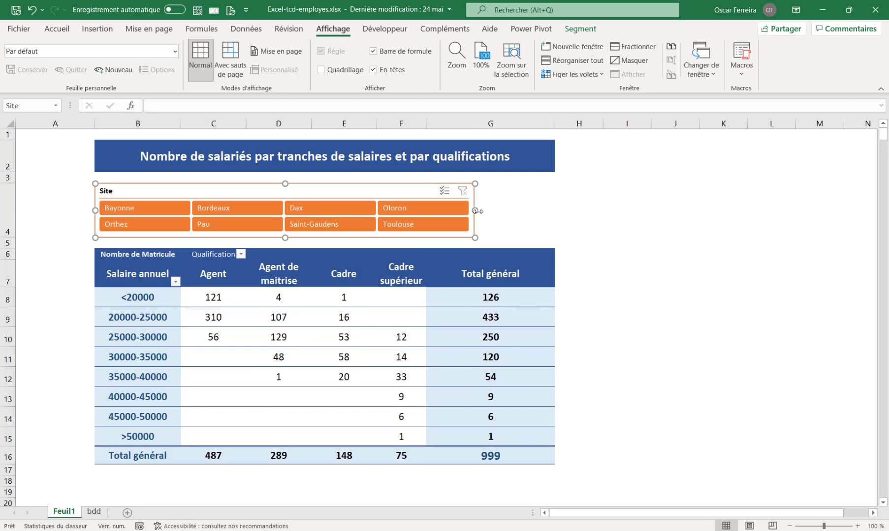
{"action": "left_click_drag", "start_coordinate": [475, 211], "coordinate": [554, 212]}
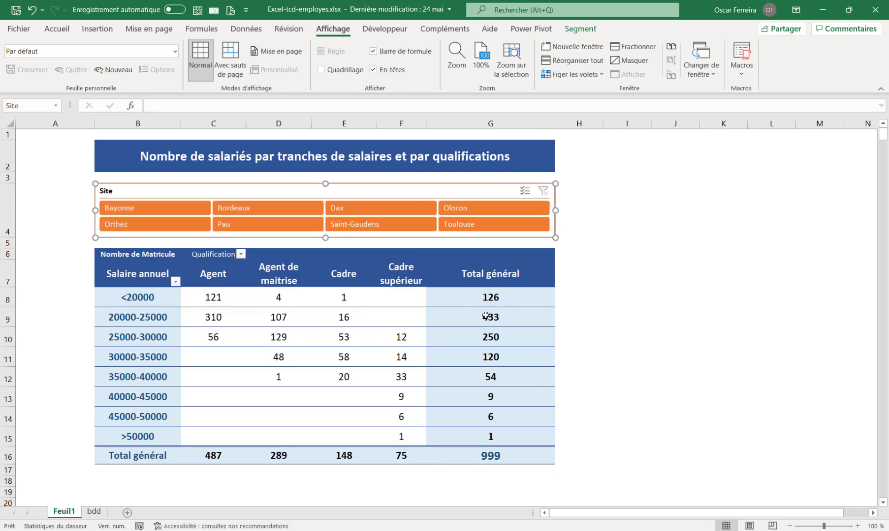
{"action": "left_click", "coordinate": [580, 255]}
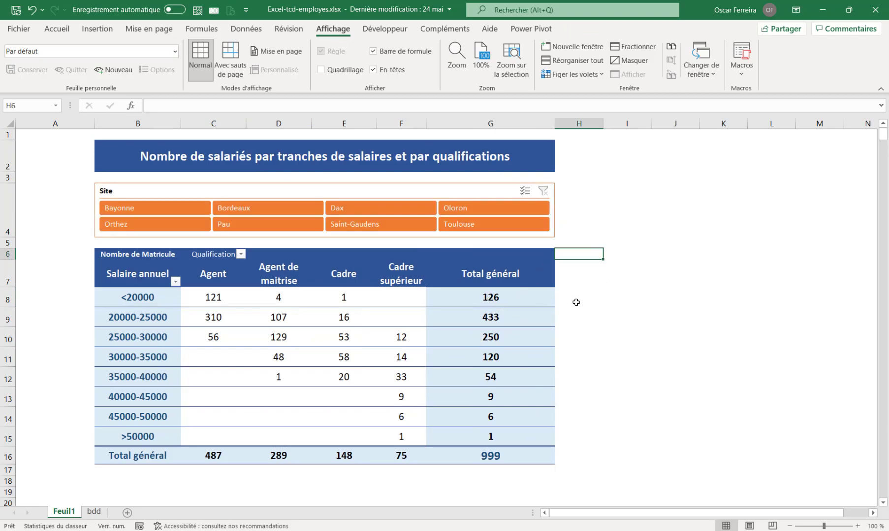
Step: Apply orange solid-fill data bars to the Total général values of the salary brackets, leaving out the grand total row
{"action": "left_click_drag", "start_coordinate": [490, 297], "coordinate": [474, 428]}
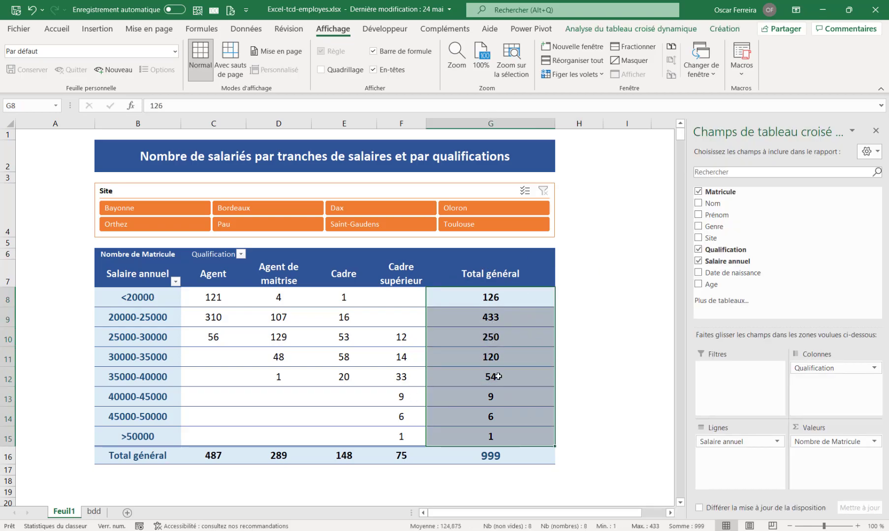
{"action": "mouse_move", "coordinate": [498, 374]}
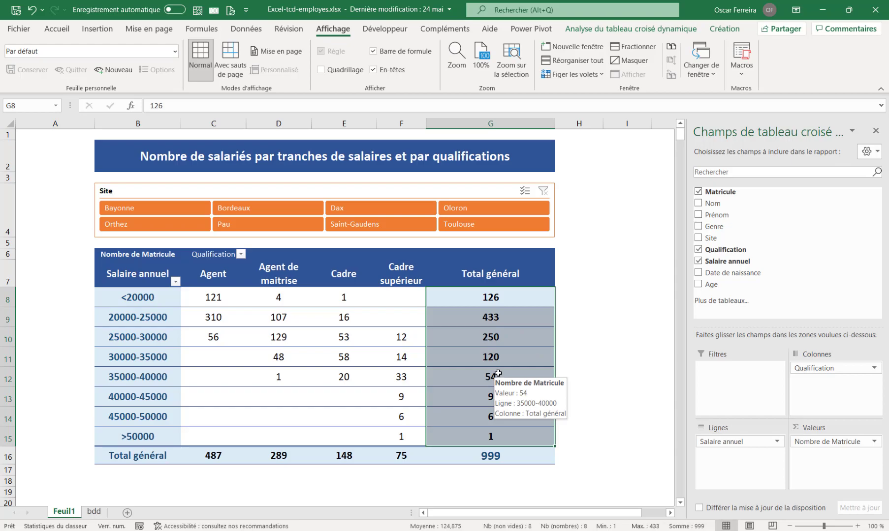
{"action": "left_click", "coordinate": [57, 28]}
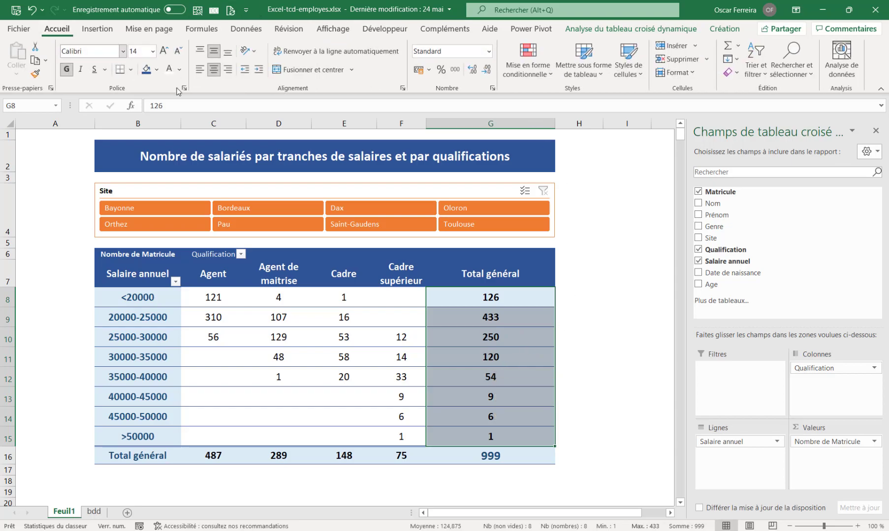
{"action": "left_click", "coordinate": [549, 75]}
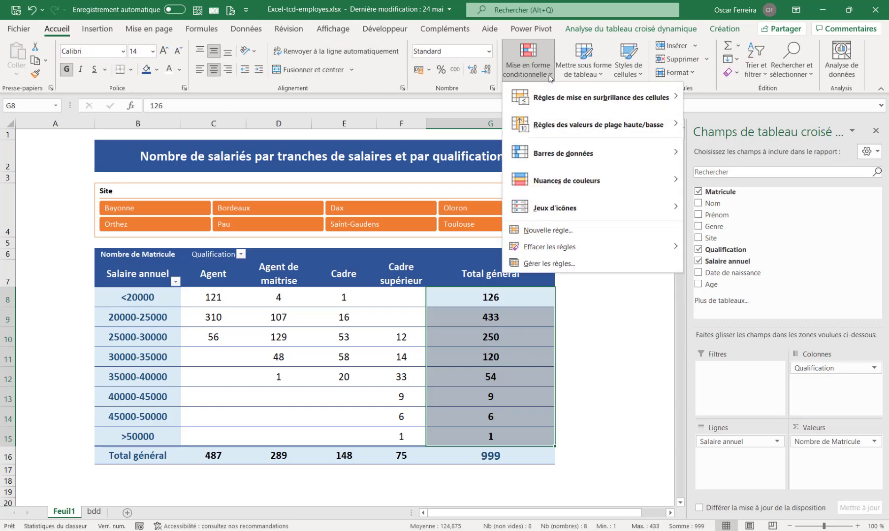
{"action": "mouse_move", "coordinate": [540, 153]}
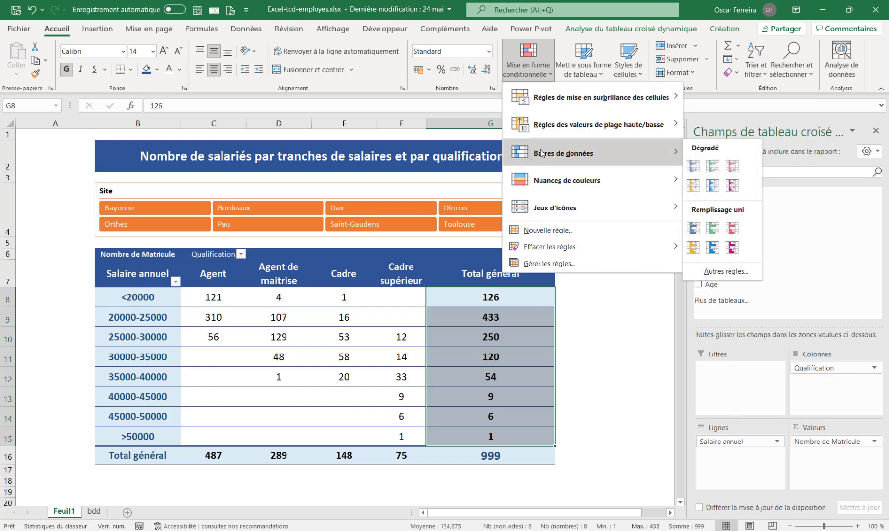
{"action": "left_click", "coordinate": [693, 250]}
{"action": "left_click", "coordinate": [558, 315]}
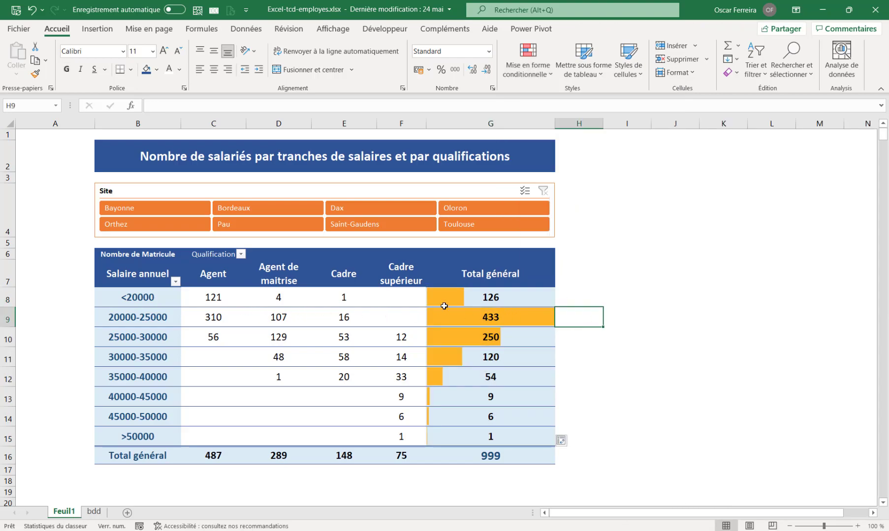
{"action": "left_click", "coordinate": [454, 318]}
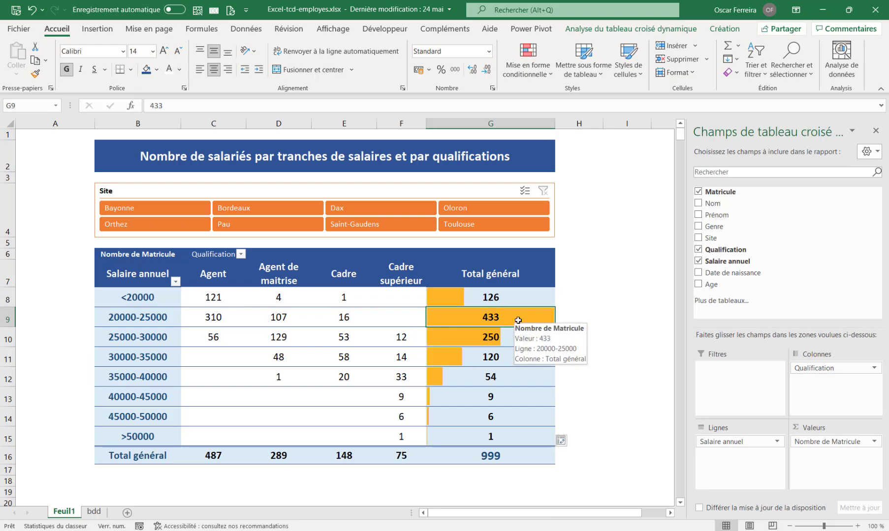
{"action": "key", "text": "Up"}
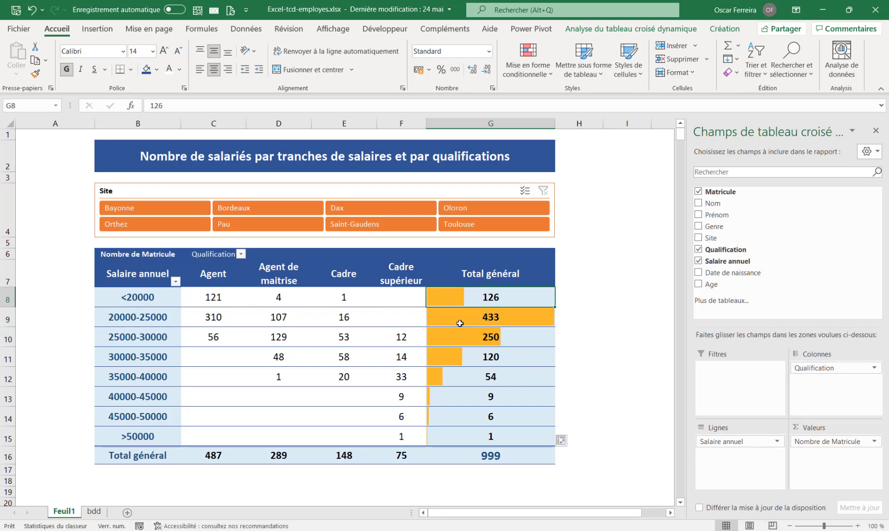
{"action": "left_click", "coordinate": [455, 338]}
{"action": "left_click", "coordinate": [447, 357]}
{"action": "left_click", "coordinate": [443, 374]}
{"action": "left_click", "coordinate": [443, 397]}
{"action": "left_click", "coordinate": [443, 377]}
{"action": "left_click", "coordinate": [445, 357]}
{"action": "left_click", "coordinate": [448, 337]}
{"action": "left_click", "coordinate": [451, 318]}
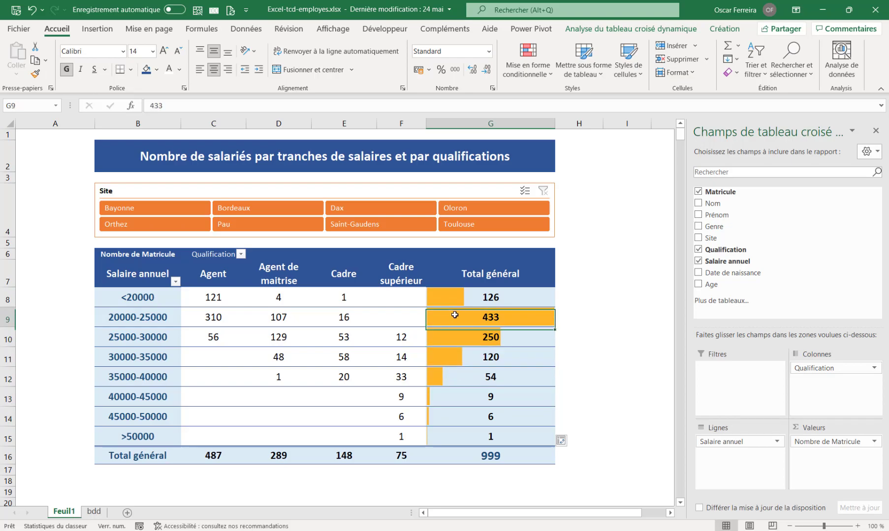
{"action": "left_click", "coordinate": [452, 297]}
{"action": "left_click", "coordinate": [605, 306]}
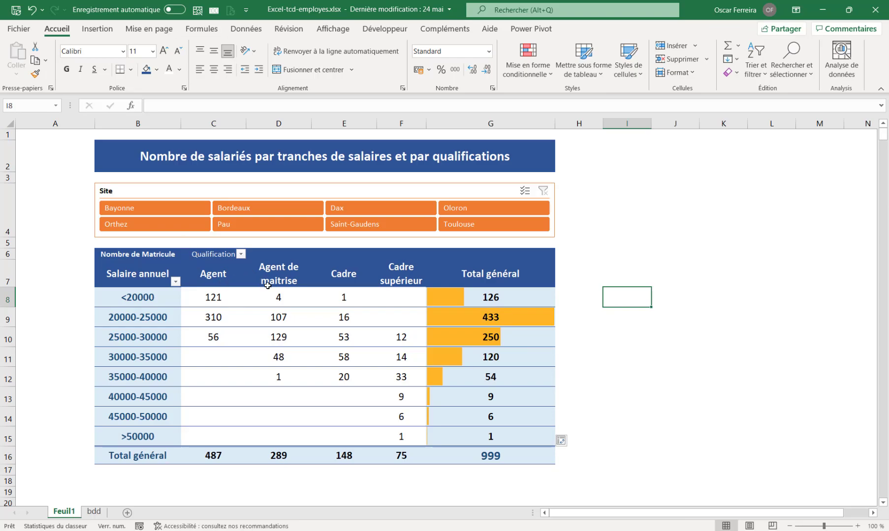
Step: Filter the pivot table with the Site slicer to Pau, Dax, Bordeaux, Bayonne and back to Pau, one site at a time
{"action": "left_click", "coordinate": [246, 227]}
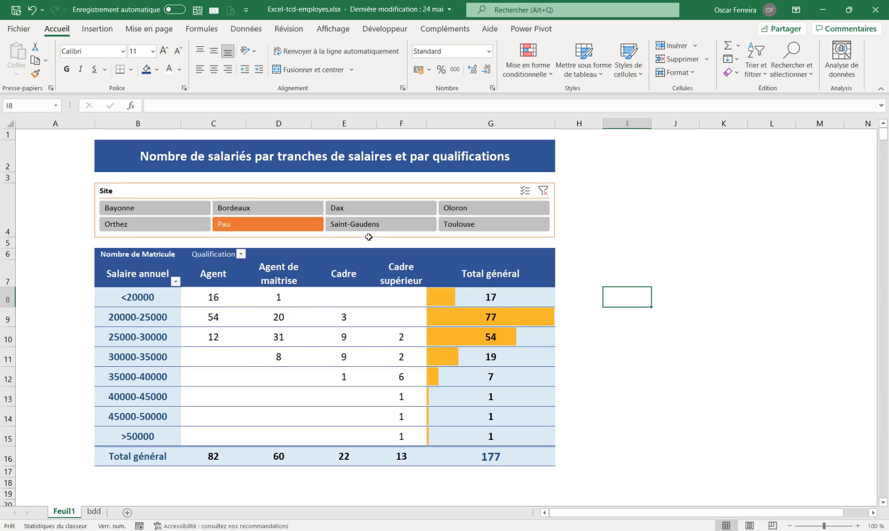
{"action": "left_click", "coordinate": [368, 207]}
{"action": "left_click", "coordinate": [263, 209]}
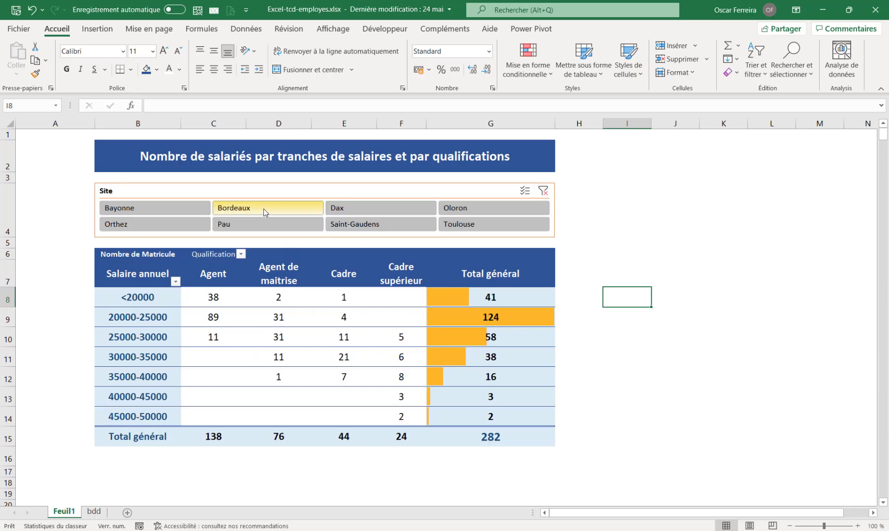
{"action": "left_click", "coordinate": [168, 209]}
{"action": "left_click", "coordinate": [242, 225]}
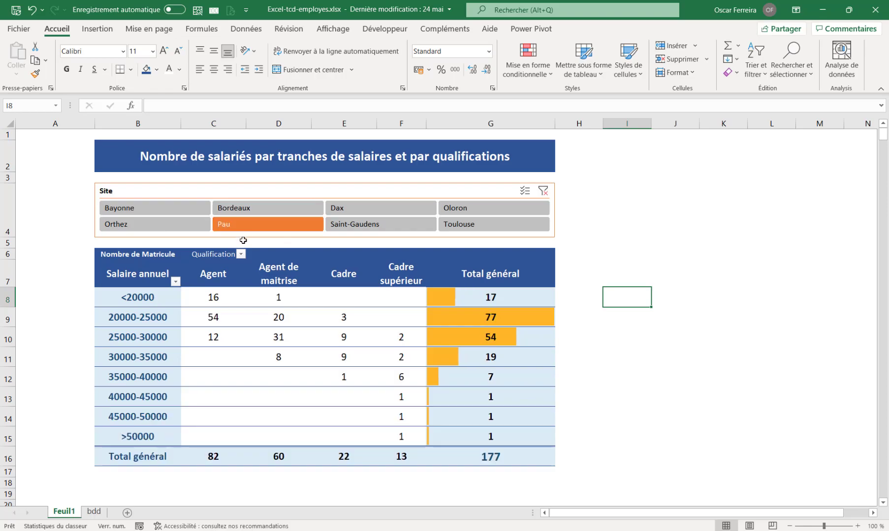
{"action": "left_click", "coordinate": [281, 357]}
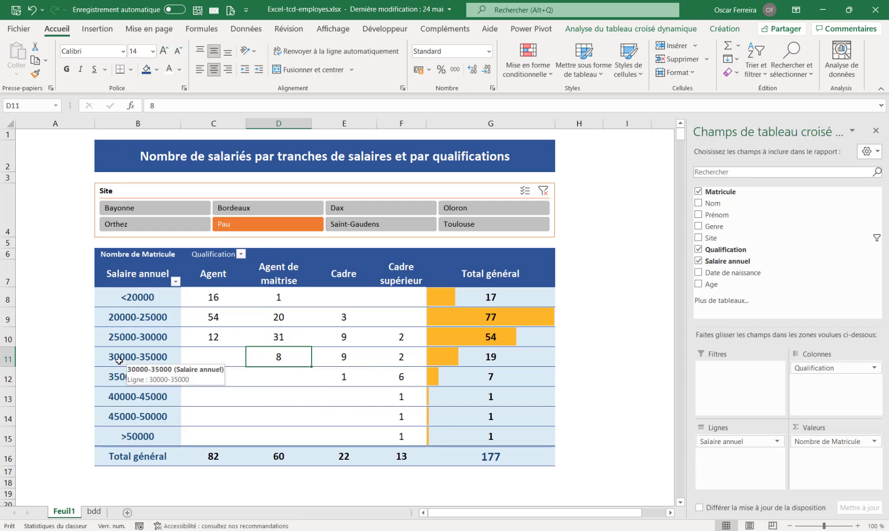
{"action": "mouse_move", "coordinate": [278, 357]}
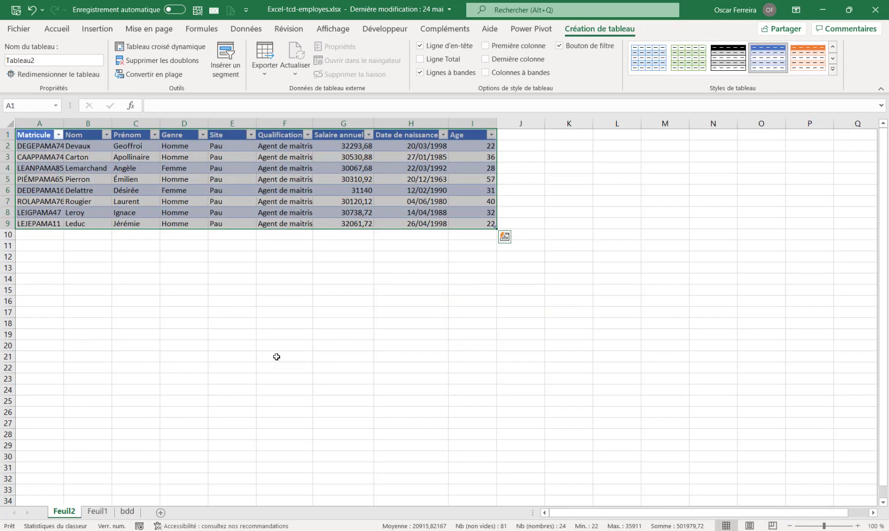
{"action": "left_click", "coordinate": [322, 170]}
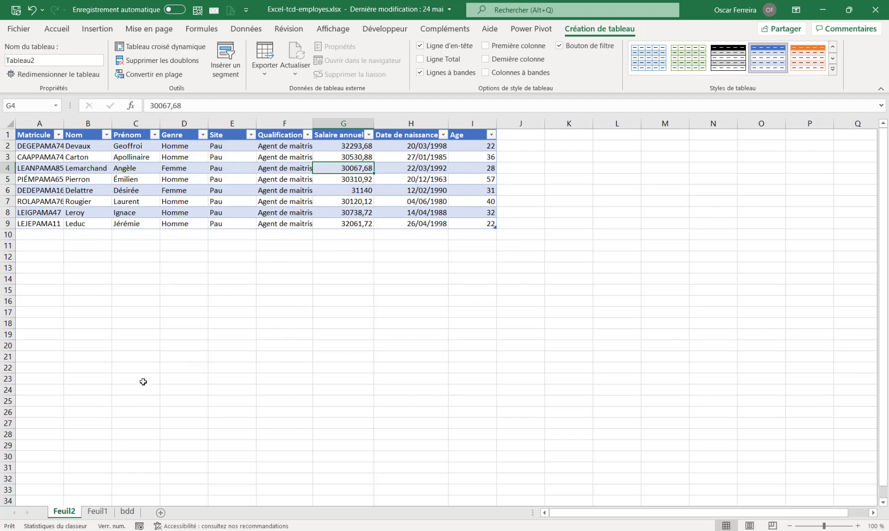
Step: Delete the Feuil2 sheet that holds the extracted detail records
{"action": "right_click", "coordinate": [62, 515]}
{"action": "left_click", "coordinate": [85, 370]}
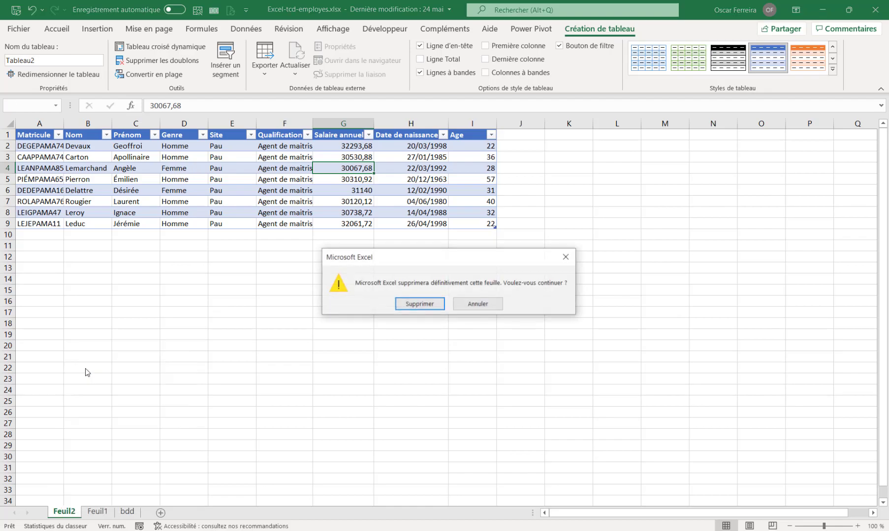
{"action": "left_click", "coordinate": [420, 303]}
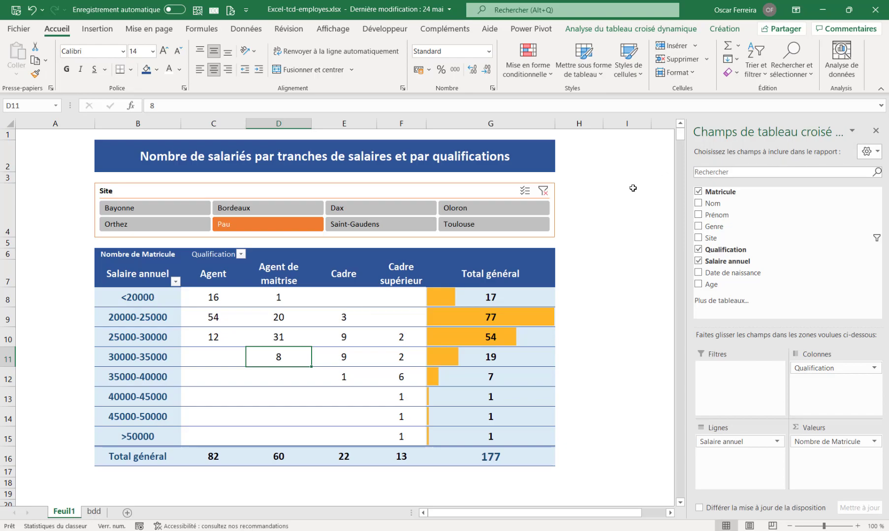
Step: Hide the pivot table's field list and select a value cell inside the pivot table again
{"action": "left_click", "coordinate": [876, 132]}
{"action": "left_click", "coordinate": [635, 238]}
{"action": "left_click", "coordinate": [380, 322]}
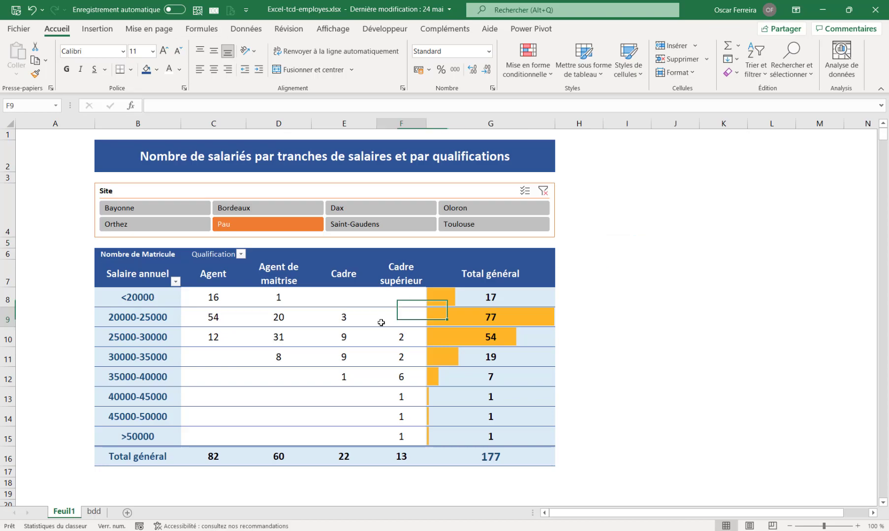
{"action": "right_click", "coordinate": [381, 323]}
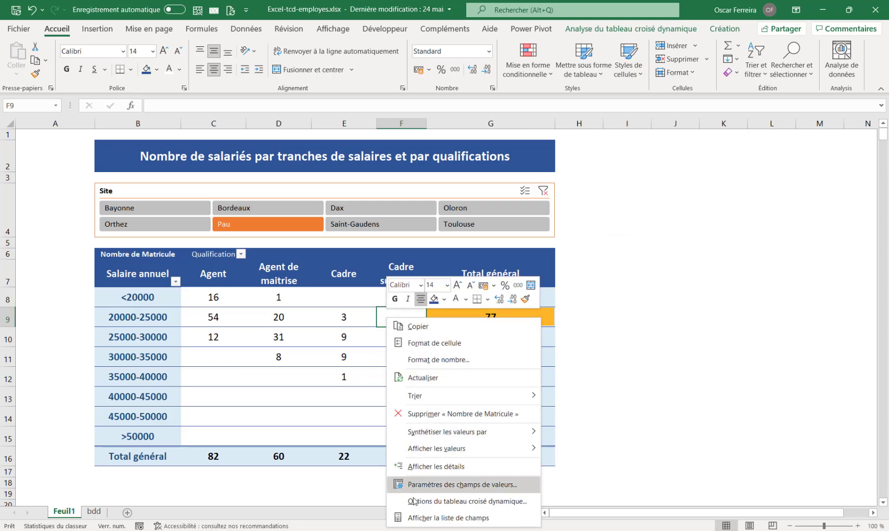
{"action": "left_click", "coordinate": [416, 518]}
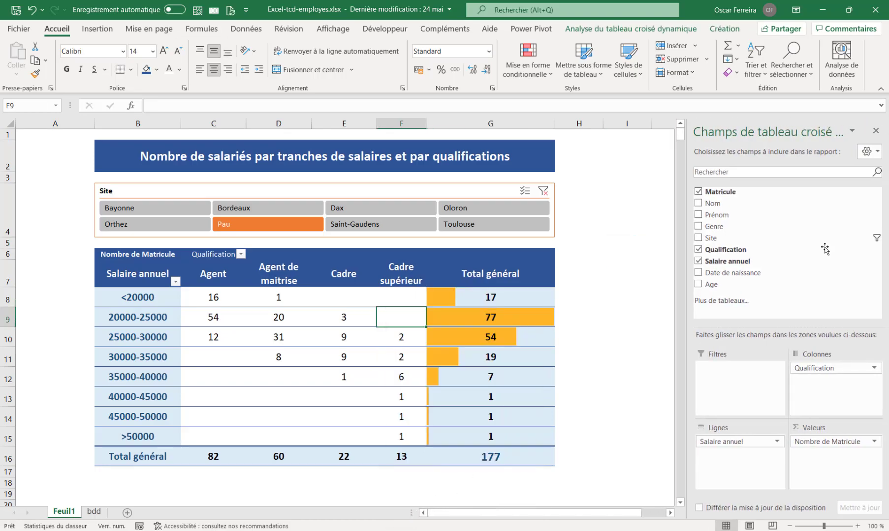
{"action": "left_click", "coordinate": [876, 132]}
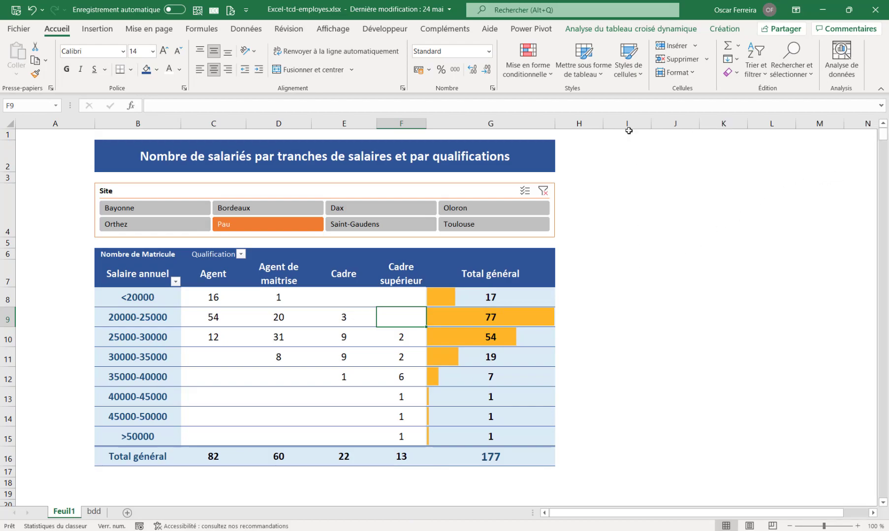
Step: Bring the field list back with the pivot table analysis display options, and close it once more
{"action": "left_click", "coordinate": [618, 31]}
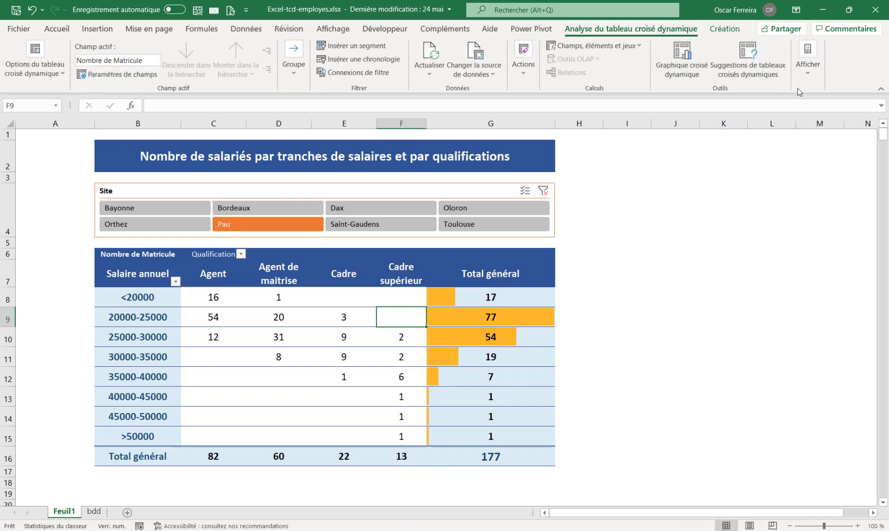
{"action": "left_click", "coordinate": [808, 58]}
{"action": "left_click", "coordinate": [806, 118]}
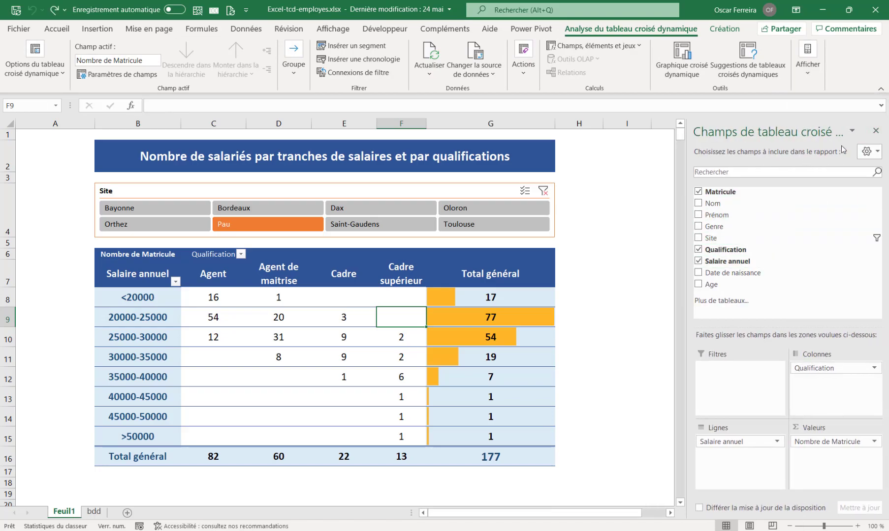
{"action": "left_click", "coordinate": [875, 131]}
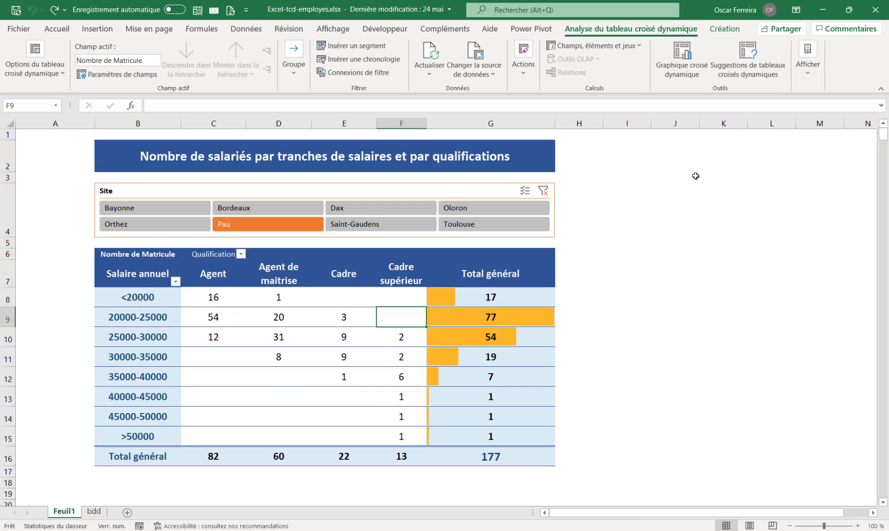
Step: Clear the Site slicer's filter to include all sites, and move the selection to an empty cell outside the table
{"action": "left_click", "coordinate": [543, 191]}
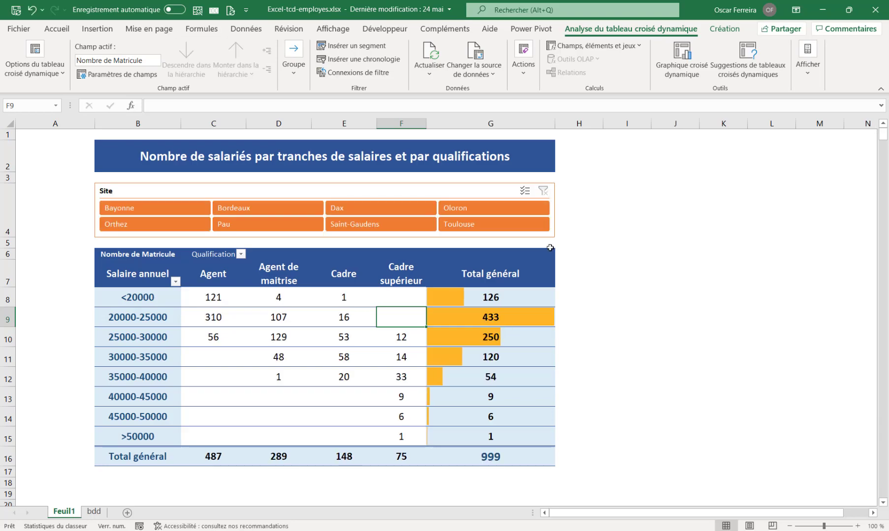
{"action": "left_click", "coordinate": [461, 156]}
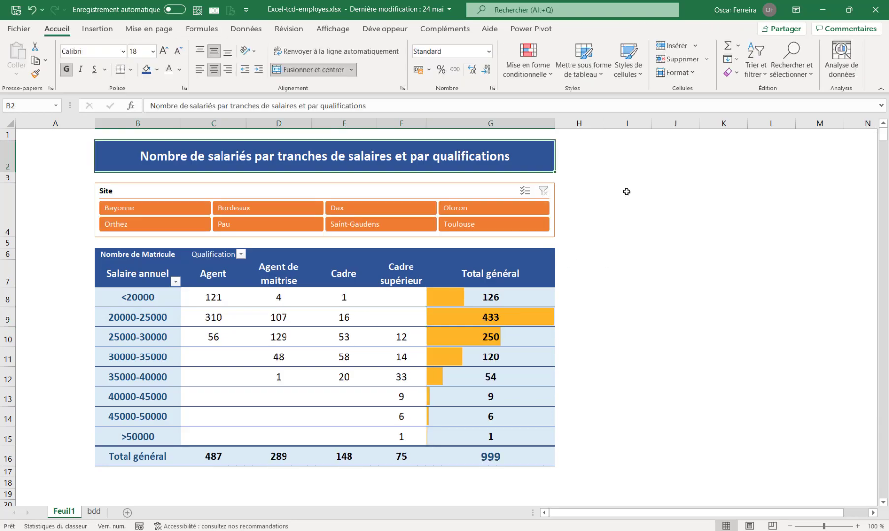
{"action": "left_click", "coordinate": [626, 192]}
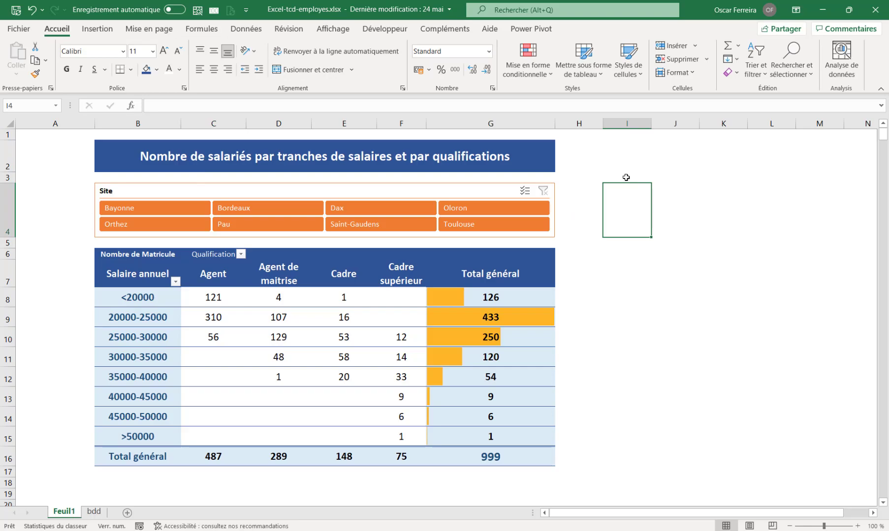